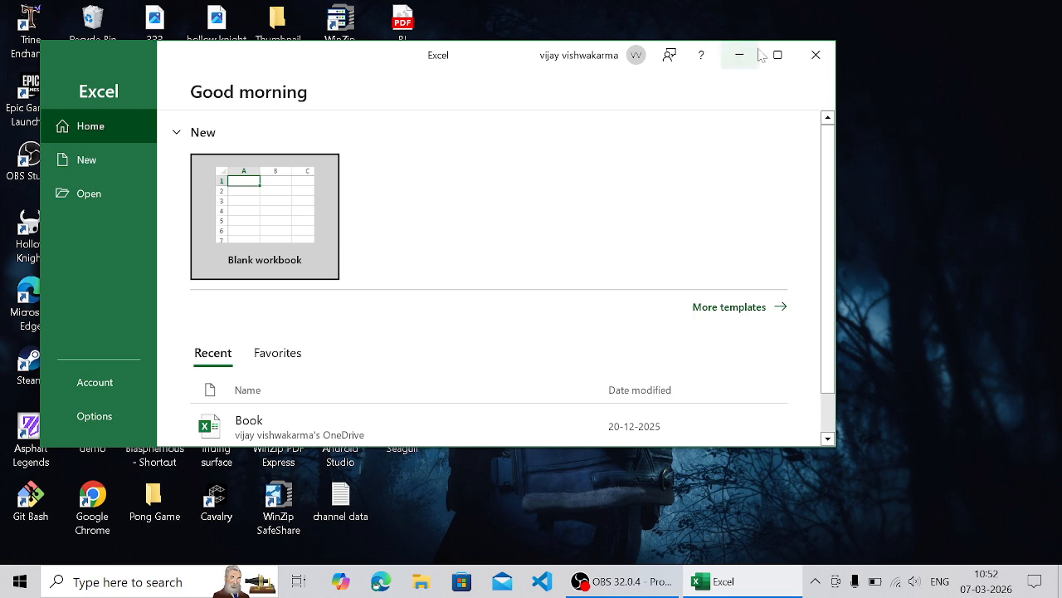
Step: Create a blank workbook and enter the headers name, qty, price and total in A1:D1
{"action": "left_click", "coordinate": [776, 55]}
{"action": "left_click", "coordinate": [258, 168]}
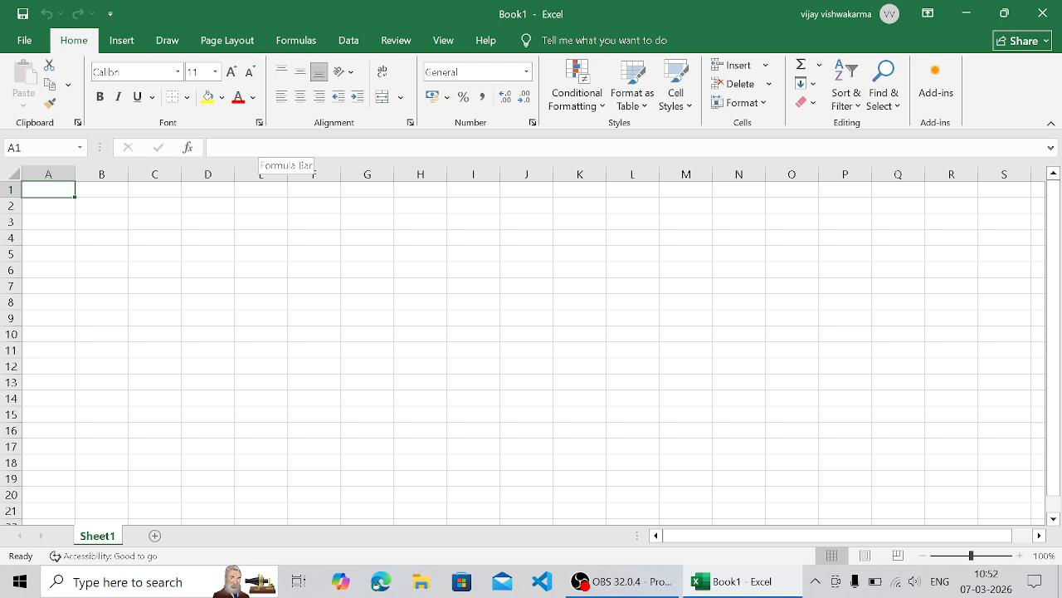
{"action": "type", "text": "name"}
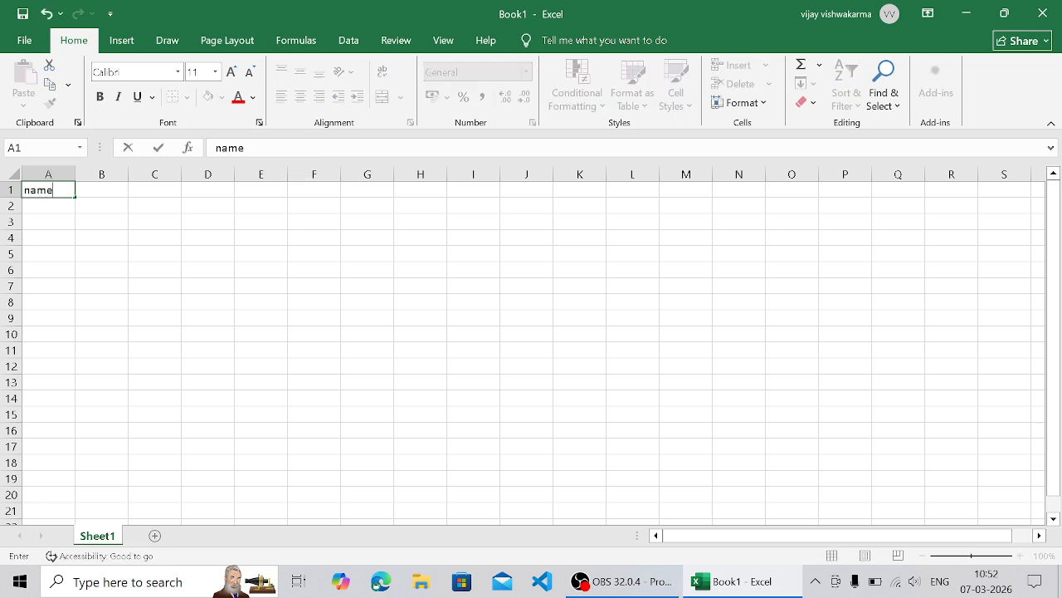
{"action": "key", "text": "Tab"}
{"action": "type", "text": "q"}
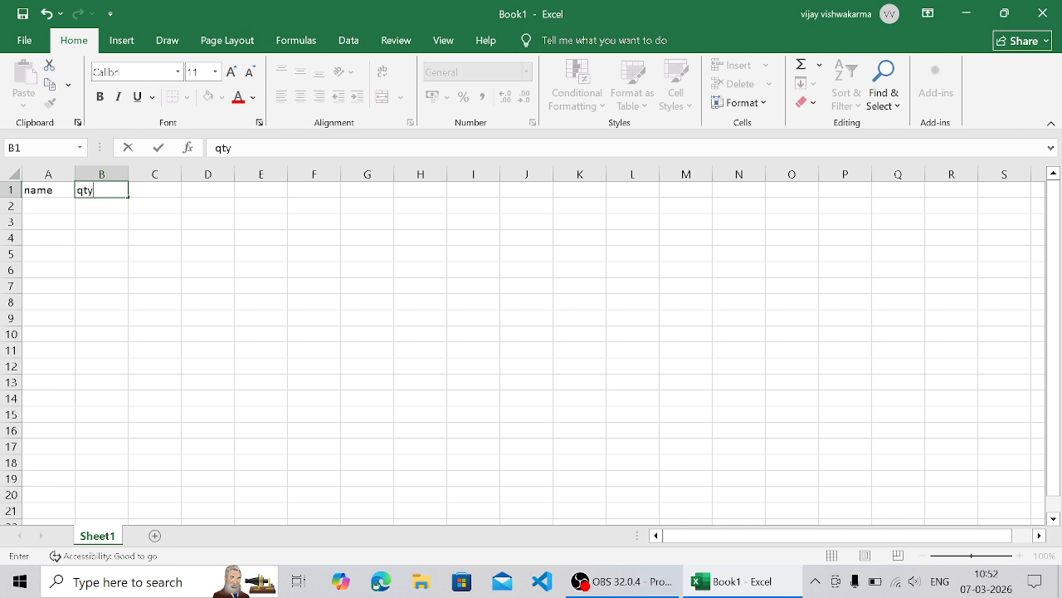
{"action": "key", "text": "Tab"}
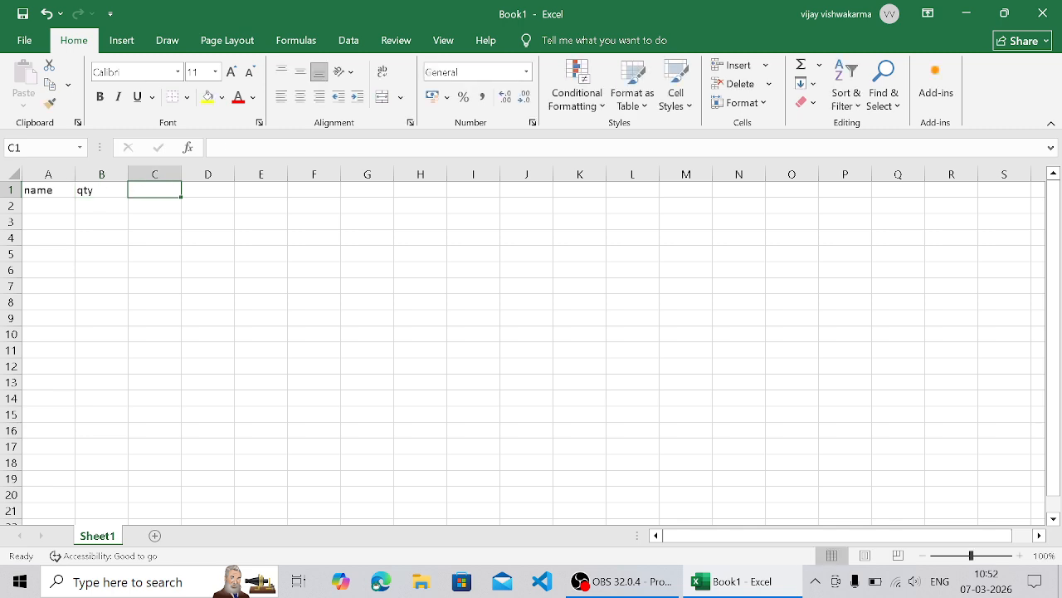
{"action": "type", "text": "price"}
{"action": "key", "text": "Tab"}
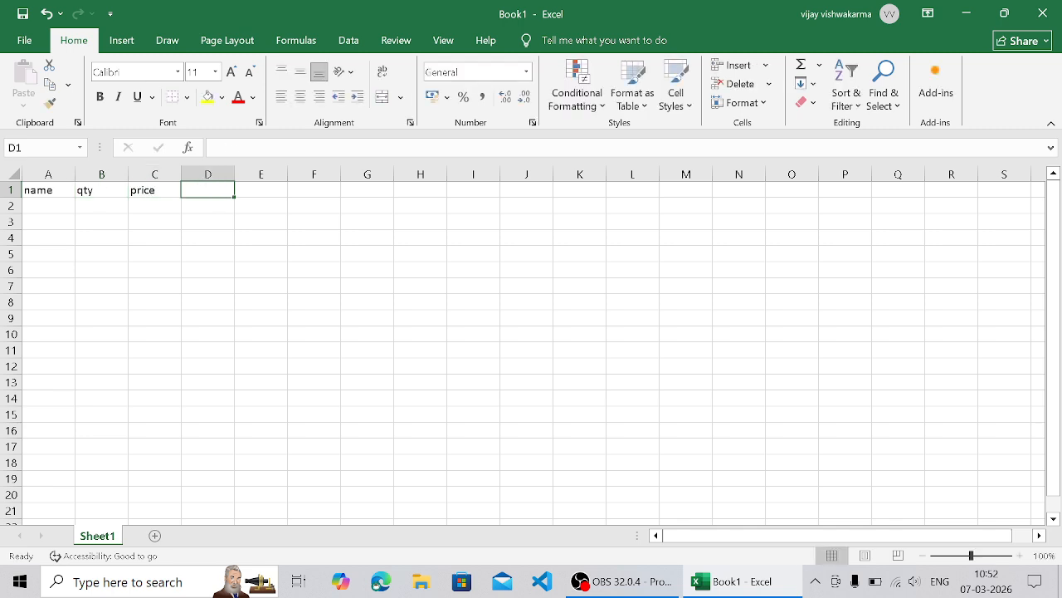
{"action": "type", "text": "total"}
{"action": "key", "text": "Return"}
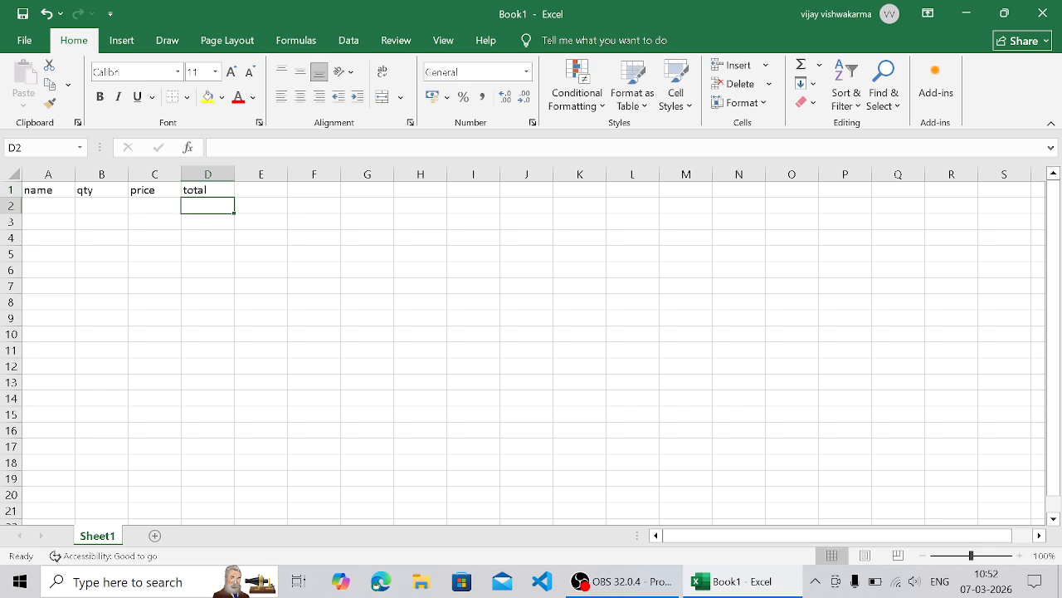
Step: List the items kitkat, demo, detool and turmric in A2:A5 under the name header
{"action": "key", "text": "Down"}
{"action": "key", "text": "Left"}
{"action": "key", "text": "Left"}
{"action": "key", "text": "Left"}
{"action": "key", "text": "Up"}
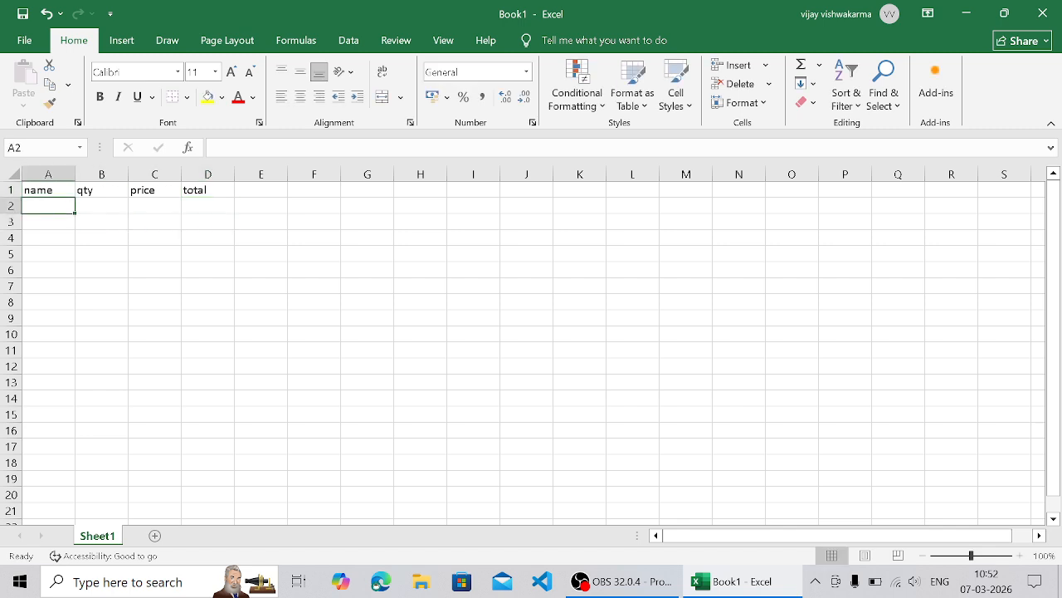
{"action": "type", "text": "kitkat"}
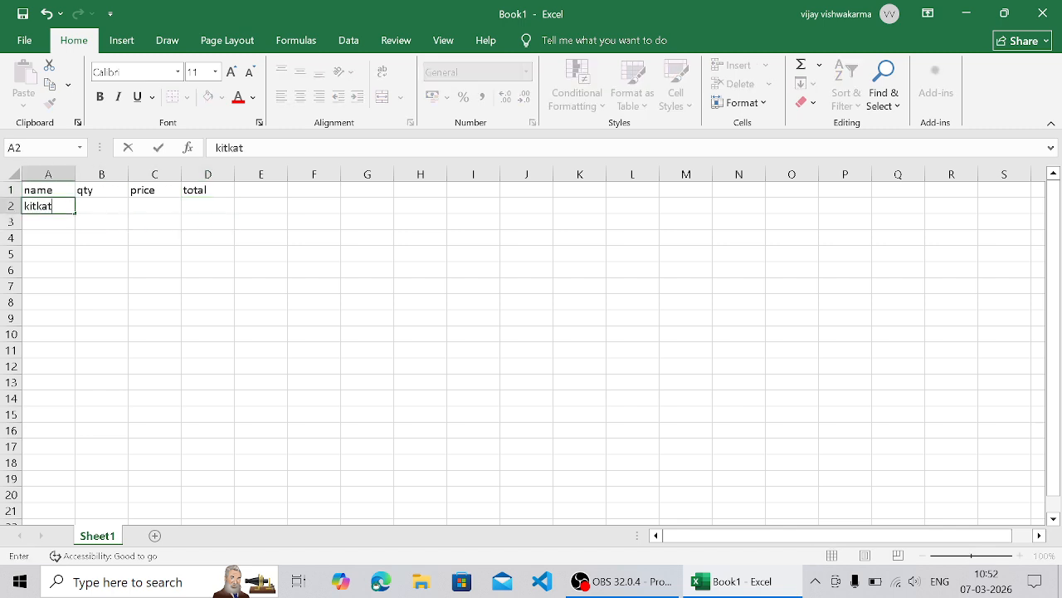
{"action": "key", "text": "Return"}
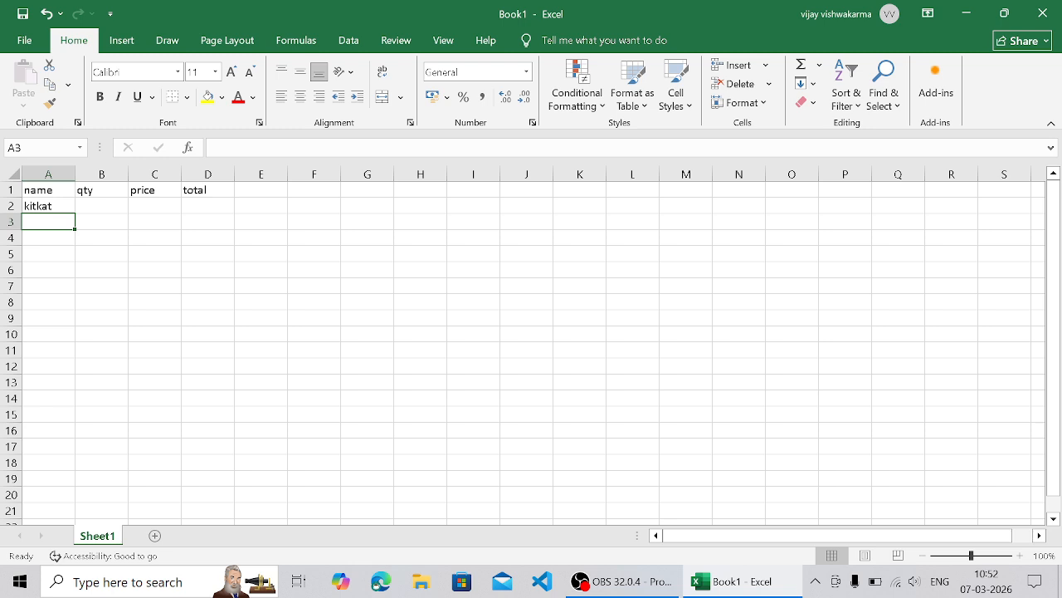
{"action": "type", "text": "demo"}
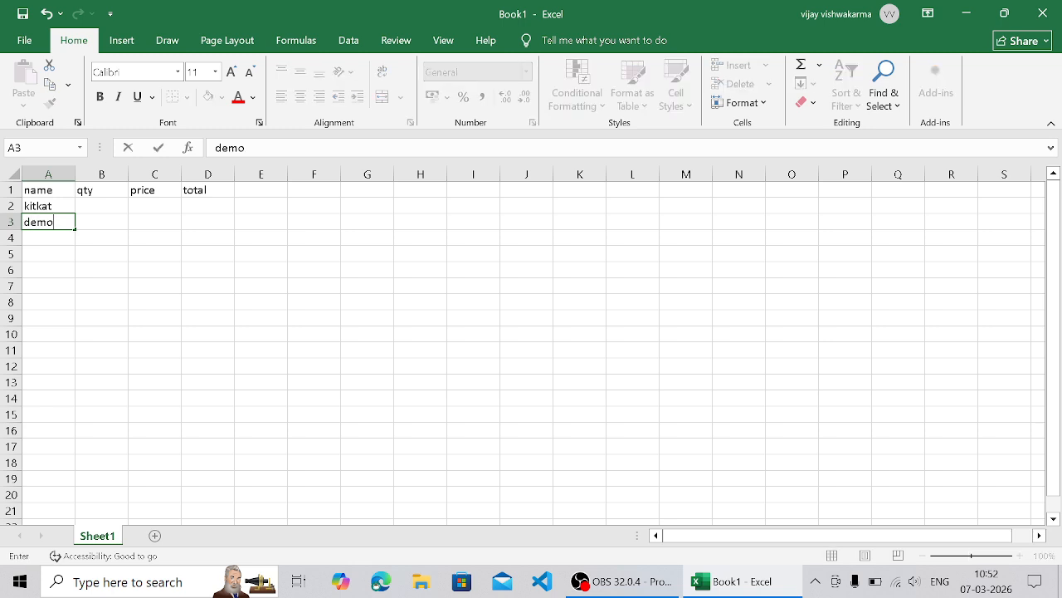
{"action": "key", "text": "Return"}
{"action": "type", "text": "detool"}
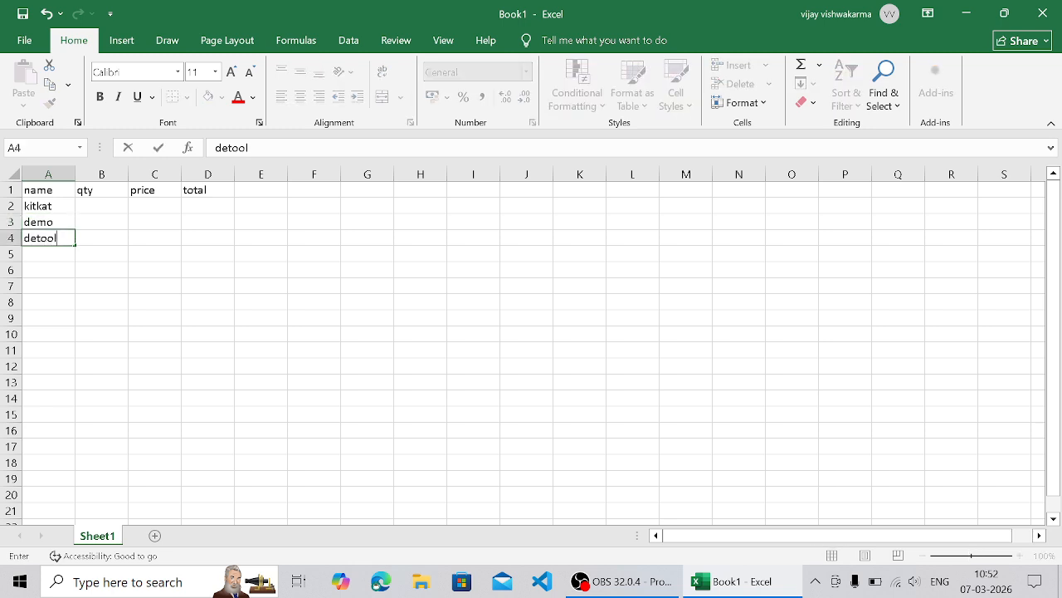
{"action": "key", "text": "Return"}
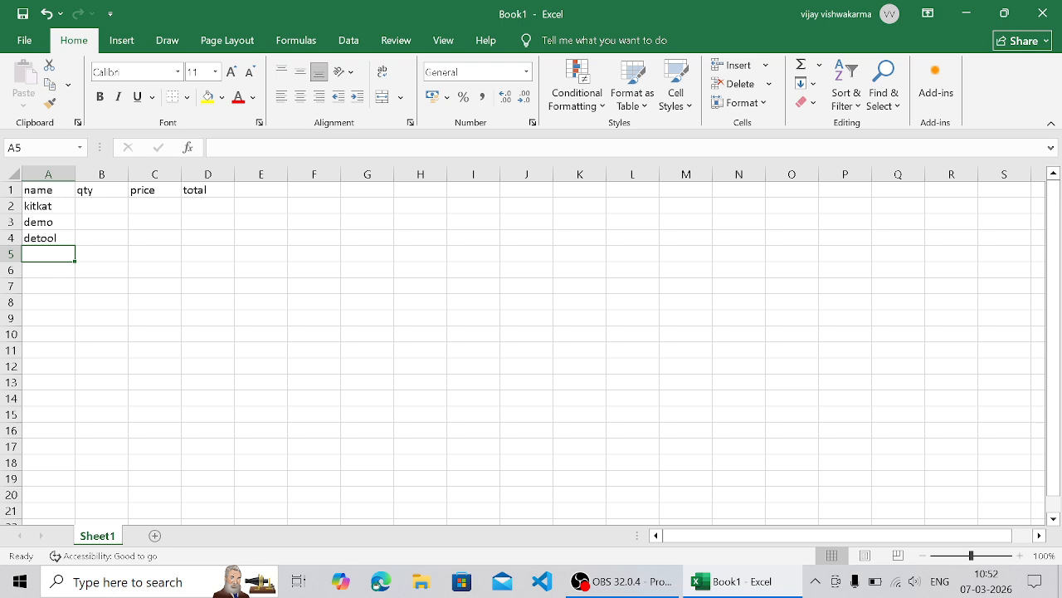
{"action": "type", "text": "turmri"}
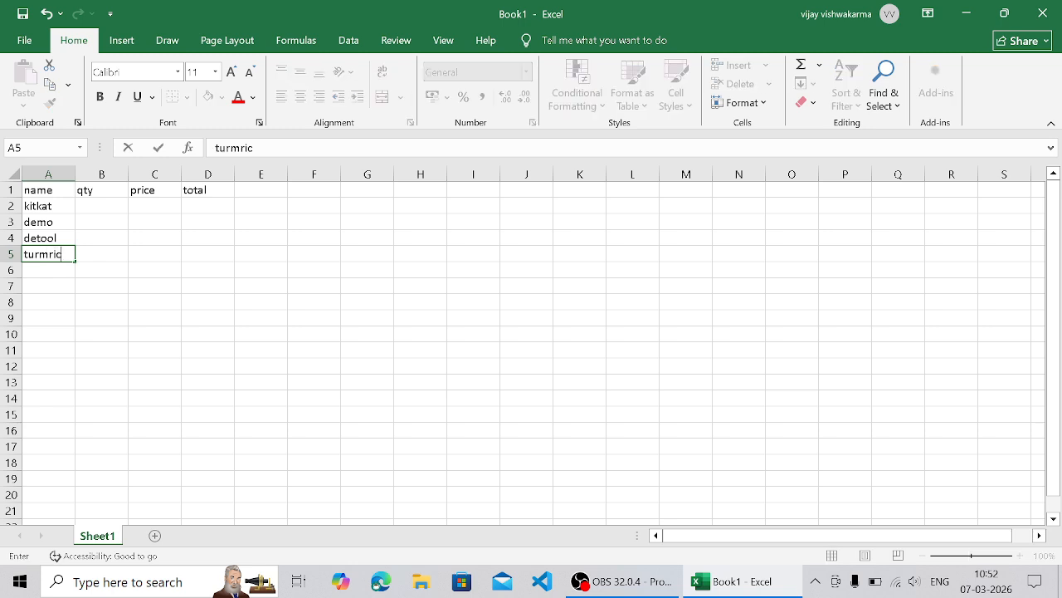
{"action": "type", "text": "c"}
{"action": "key", "text": "Tab"}
Step: Enter 11 as the quantity for kitkat in B2
{"action": "key", "text": "Up"}
{"action": "key", "text": "Up"}
{"action": "key", "text": "Up"}
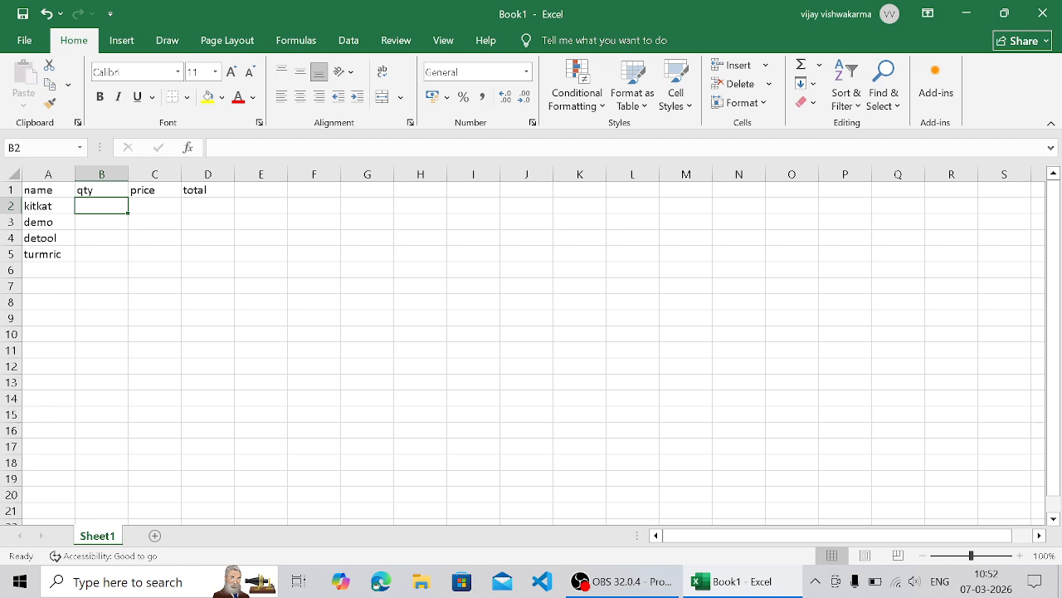
{"action": "type", "text": "75"}
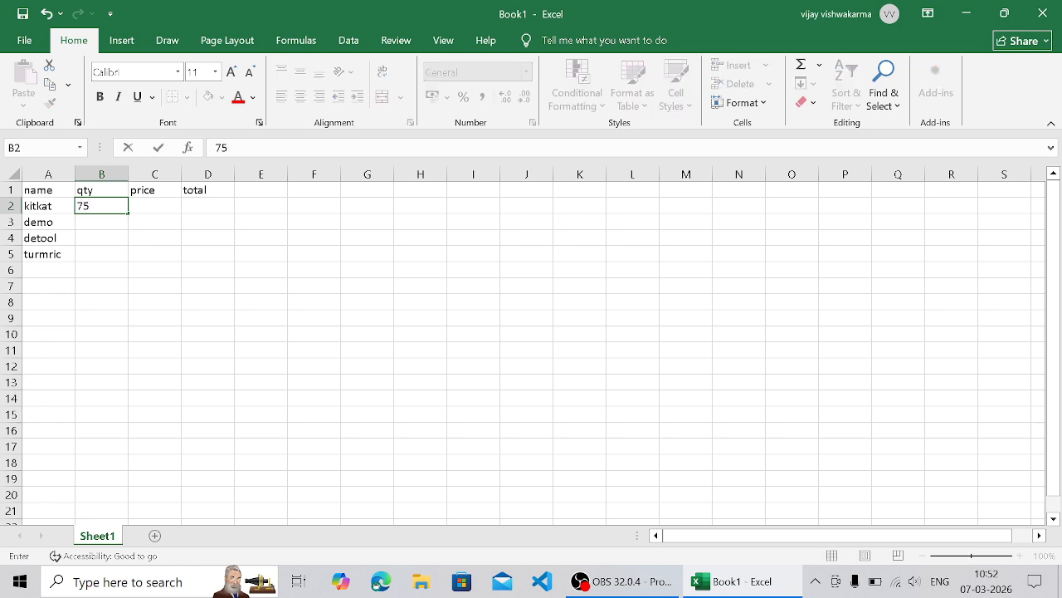
{"action": "key", "text": "Return"}
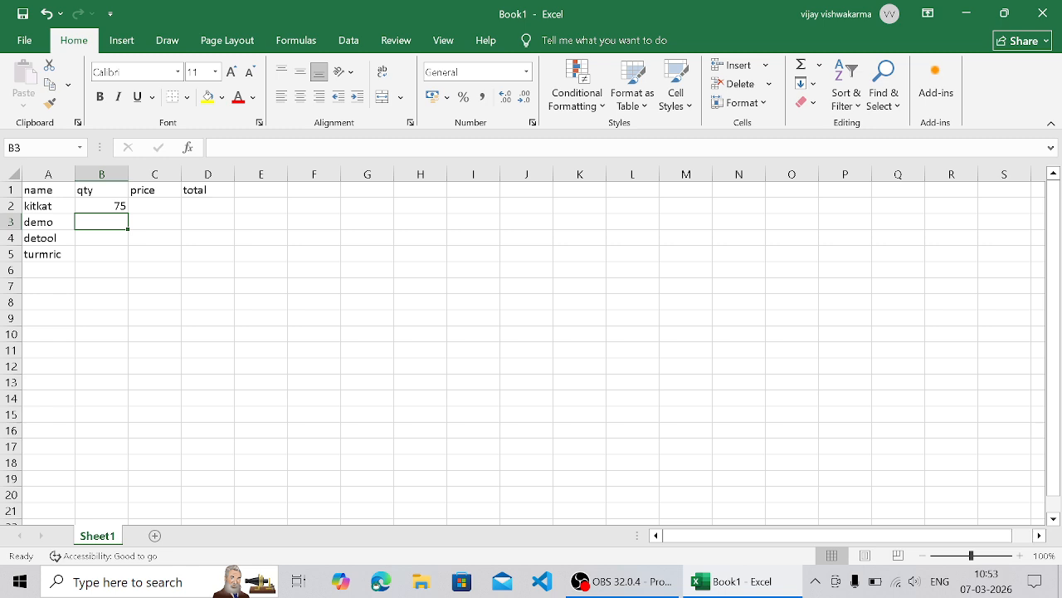
{"action": "key", "text": "Up"}
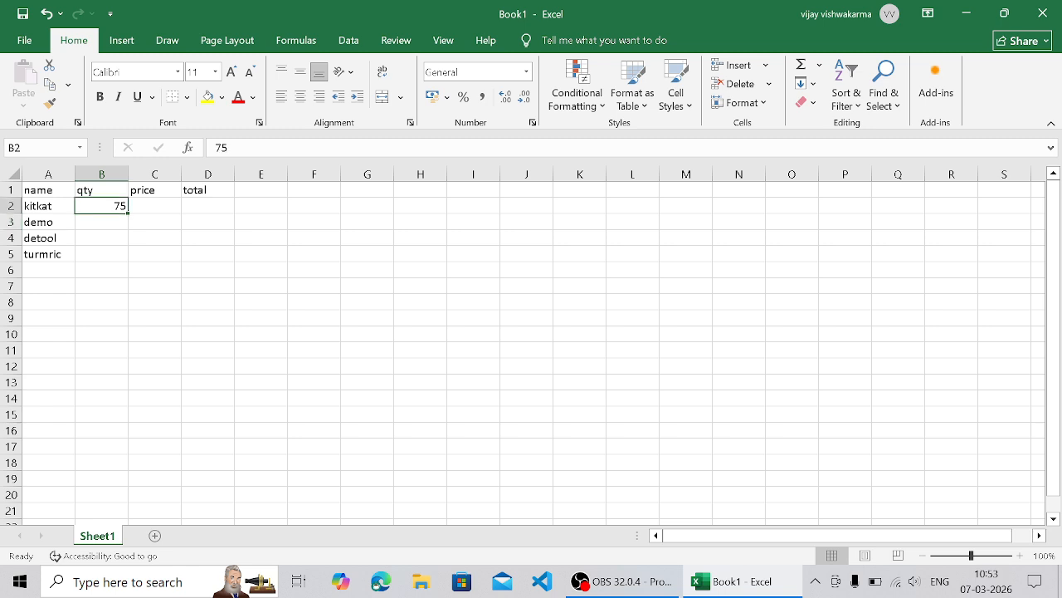
{"action": "key", "text": "BackSpace"}
{"action": "type", "text": "11"}
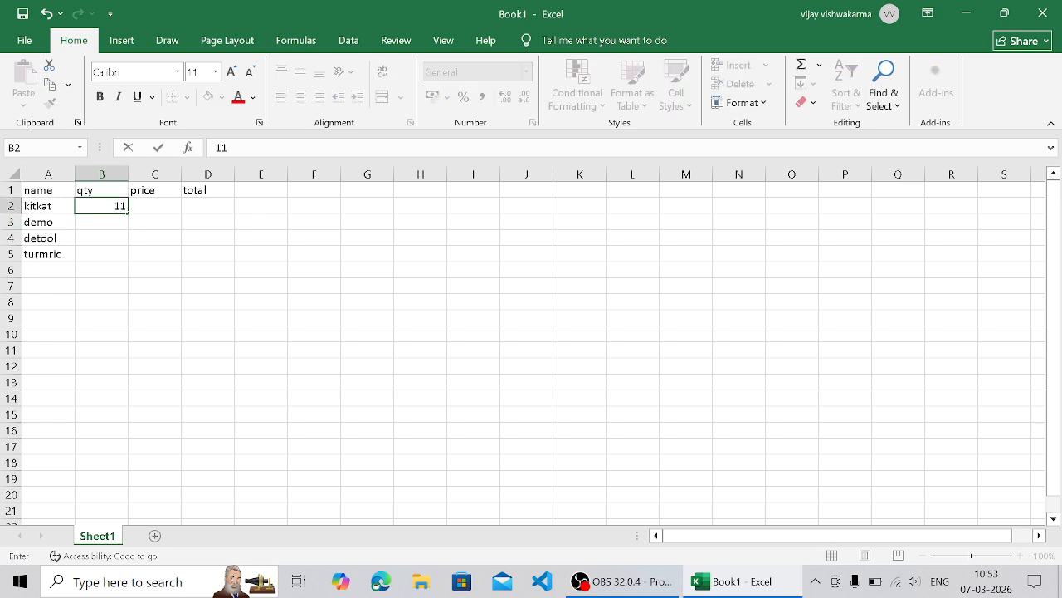
{"action": "key", "text": "Return"}
Step: Enter the quantities 12, 10 and 5 for demo, detool and turmric in B3:B5
{"action": "type", "text": "12"}
{"action": "key", "text": "Return"}
{"action": "type", "text": "12"}
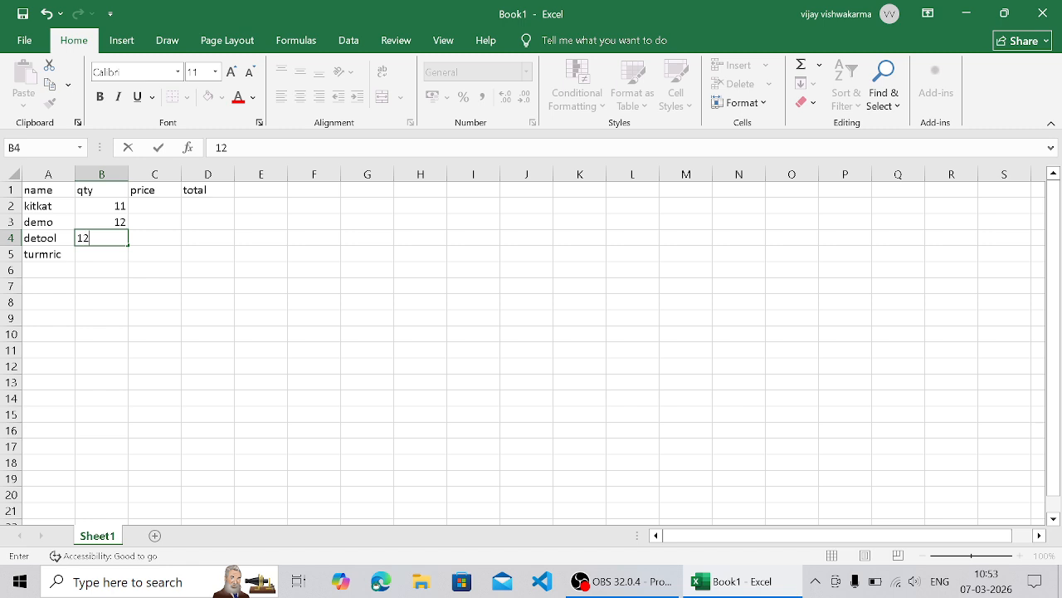
{"action": "key", "text": "Return"}
{"action": "key", "text": "Up"}
{"action": "key", "text": "BackSpace"}
{"action": "type", "text": "00"}
{"action": "key", "text": "Return"}
{"action": "type", "text": "5"}
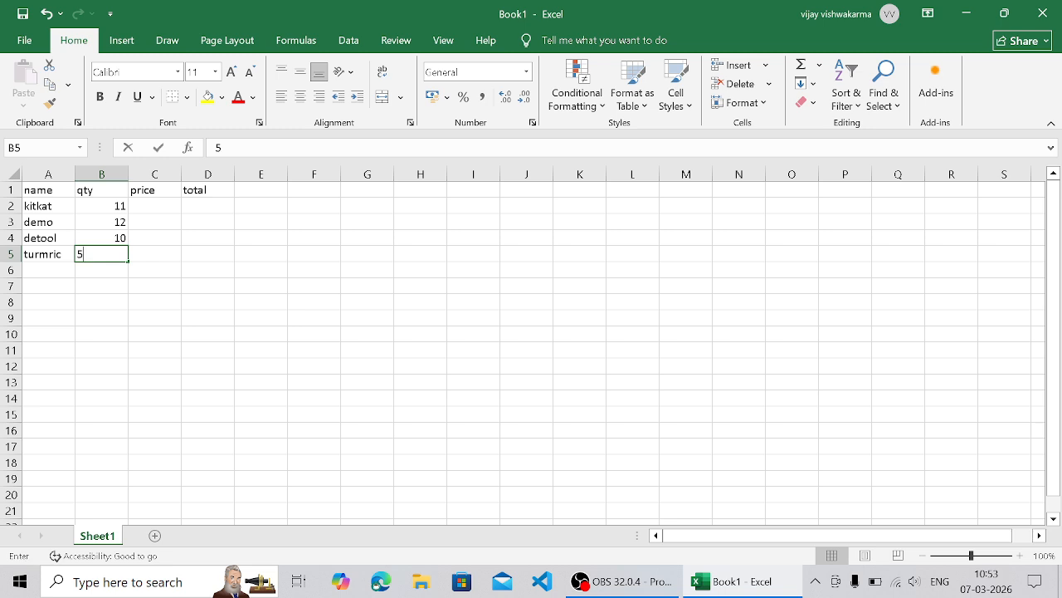
{"action": "key", "text": "Right"}
Step: Enter the prices 200, 500, 200 and 125 for the four items in C2:C5
{"action": "key", "text": "Up"}
{"action": "key", "text": "Up"}
{"action": "key", "text": "Up"}
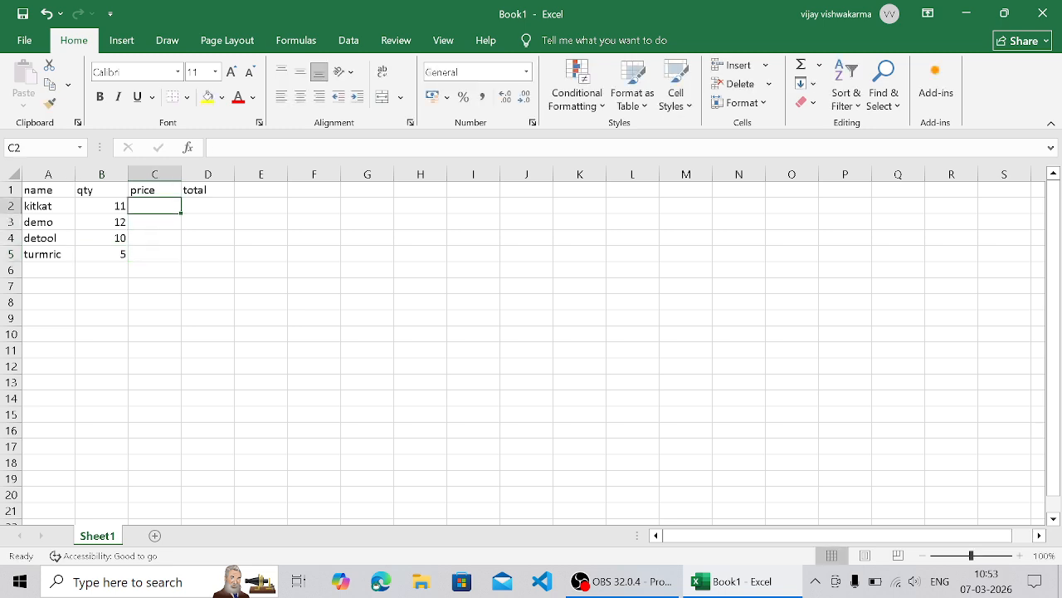
{"action": "type", "text": "`"}
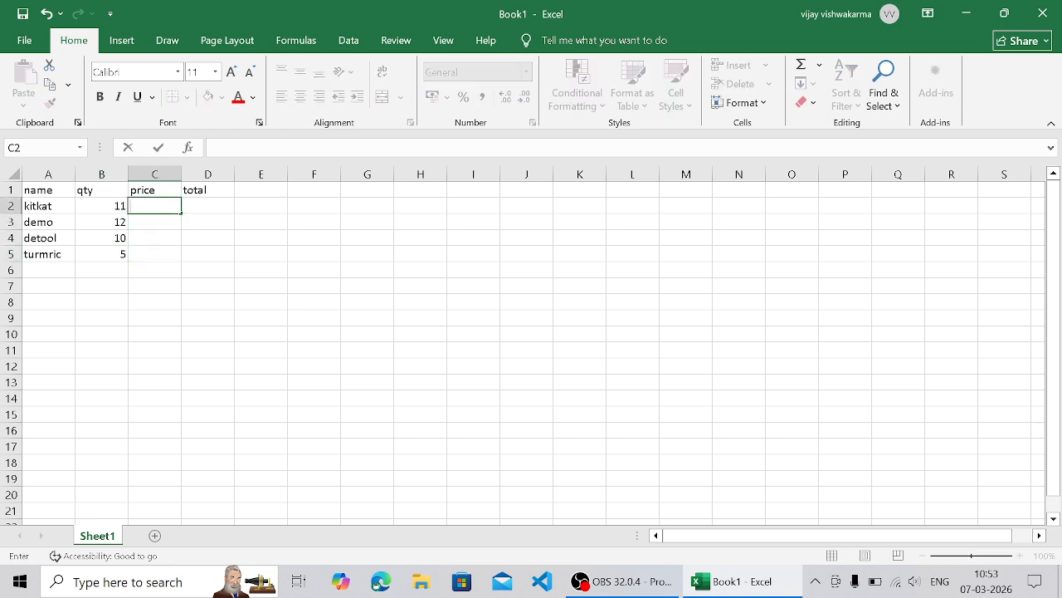
{"action": "type", "text": "200"}
{"action": "key", "text": "Return"}
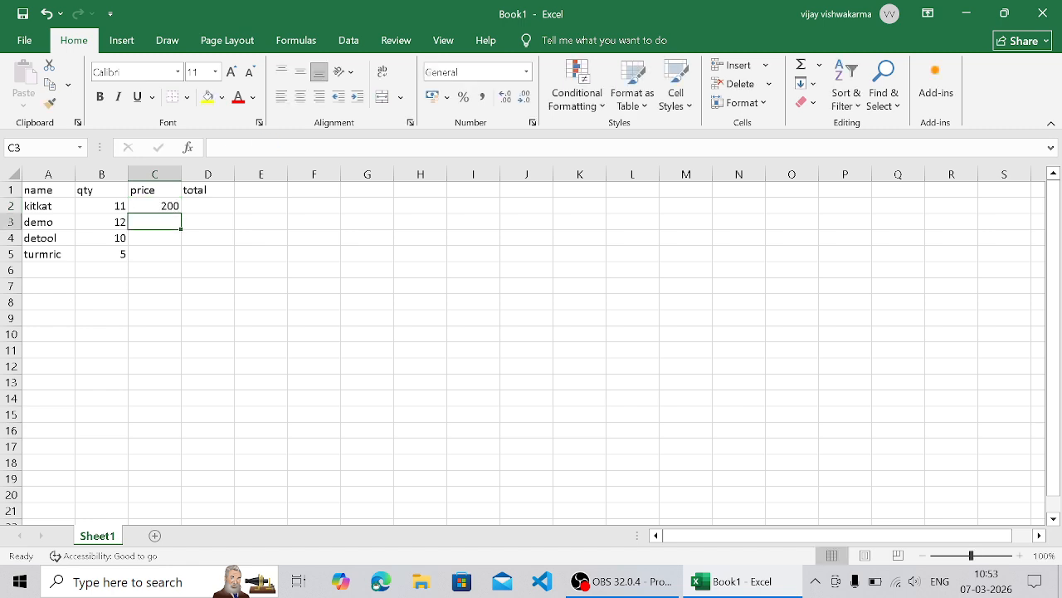
{"action": "type", "text": "500"}
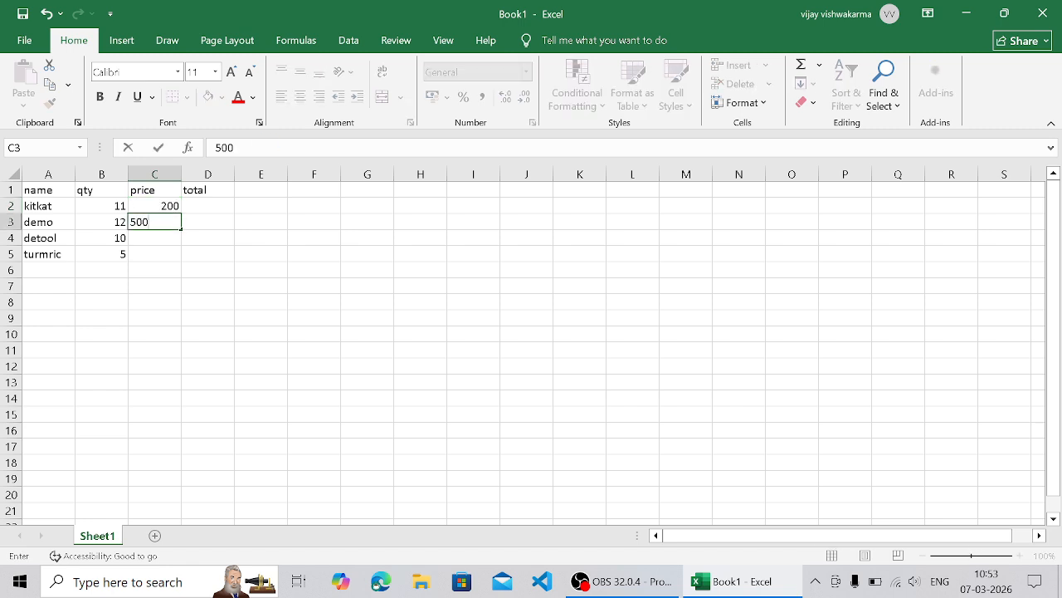
{"action": "key", "text": "Return"}
{"action": "type", "text": "200"}
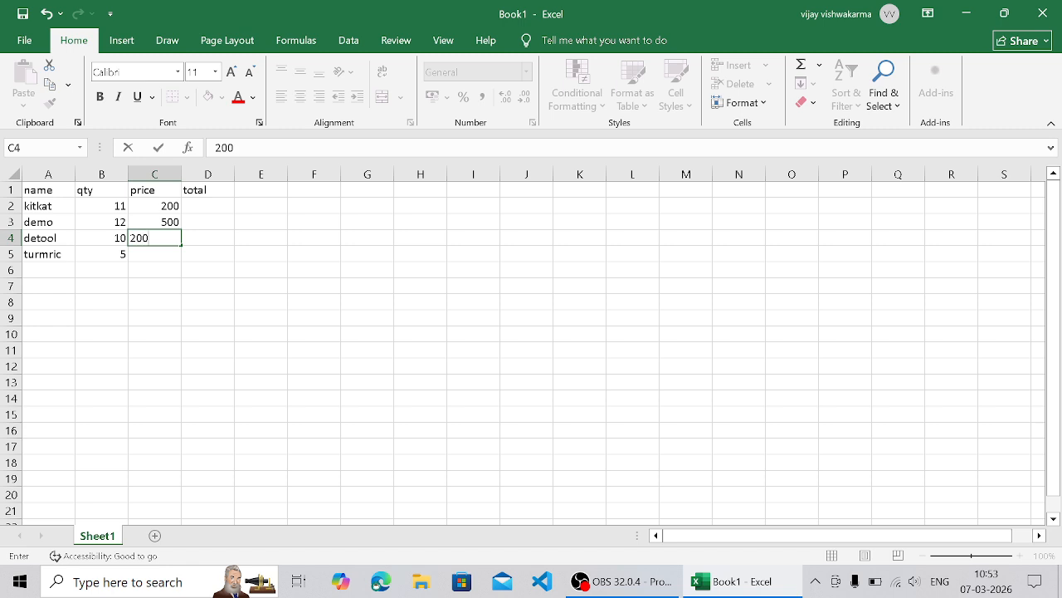
{"action": "key", "text": "Return"}
{"action": "type", "text": "1234"}
{"action": "key", "text": "BackSpace"}
{"action": "key", "text": "BackSpace"}
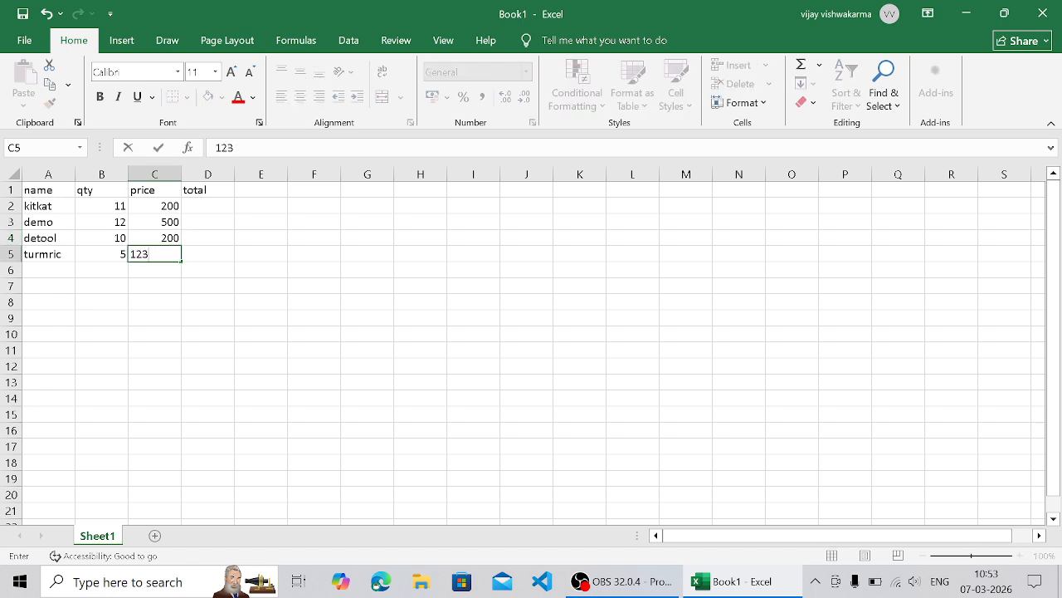
{"action": "type", "text": "5"}
{"action": "key", "text": "Tab"}
Step: Calculate kitkat's total in D2 with the formula =B2*C2
{"action": "key", "text": "Up"}
{"action": "key", "text": "Up"}
{"action": "key", "text": "Up"}
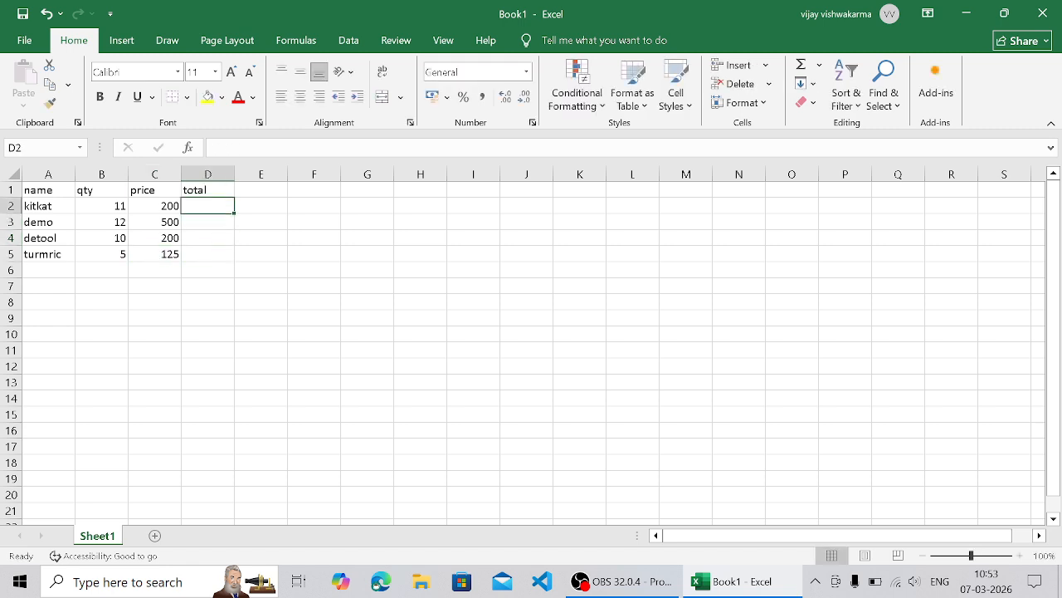
{"action": "type", "text": "="}
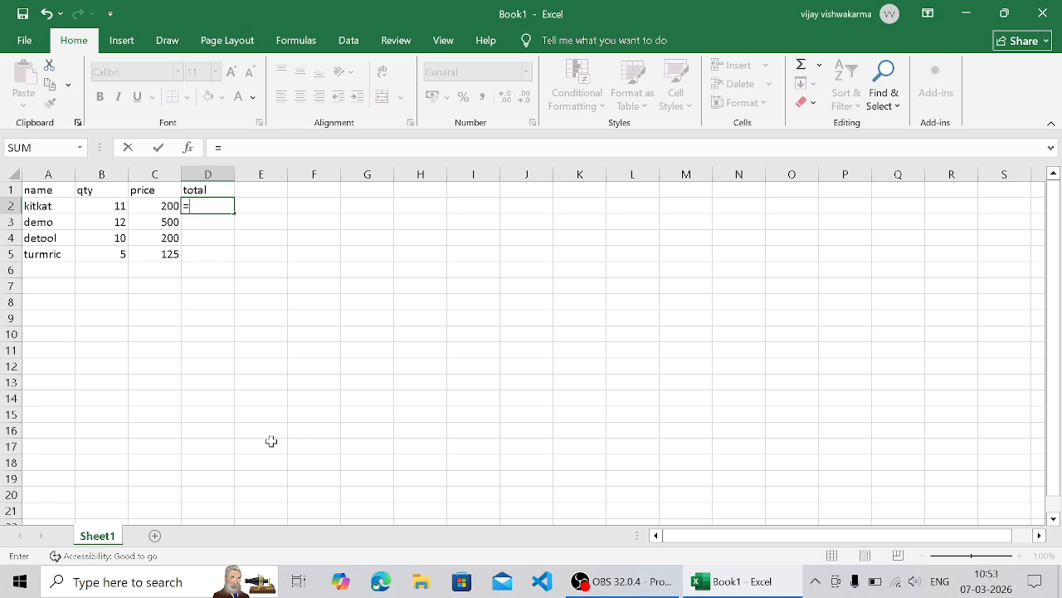
{"action": "left_click", "coordinate": [111, 206]}
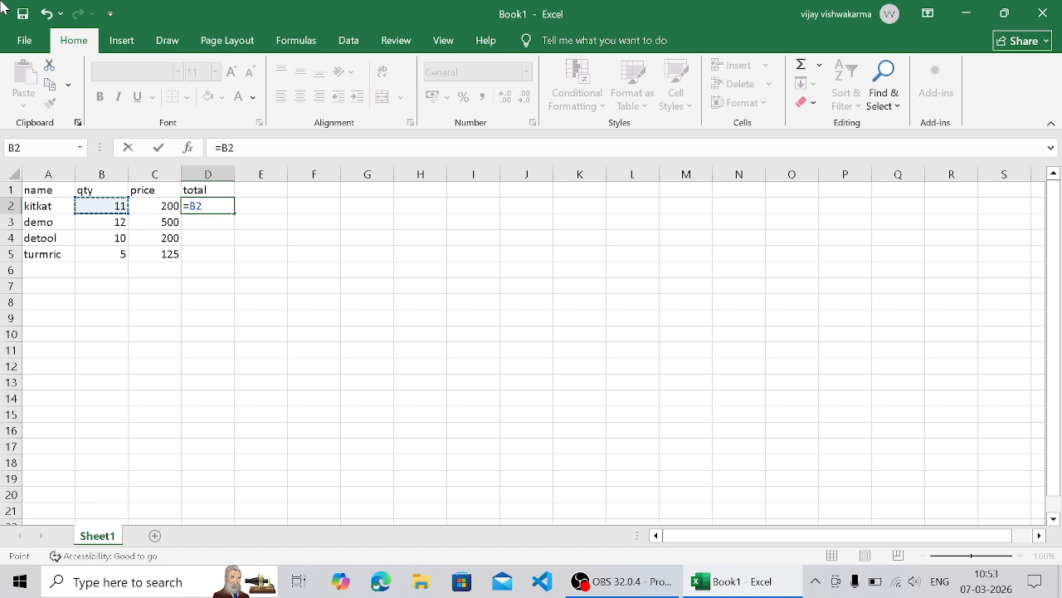
{"action": "type", "text": "*"}
{"action": "left_click", "coordinate": [167, 204]}
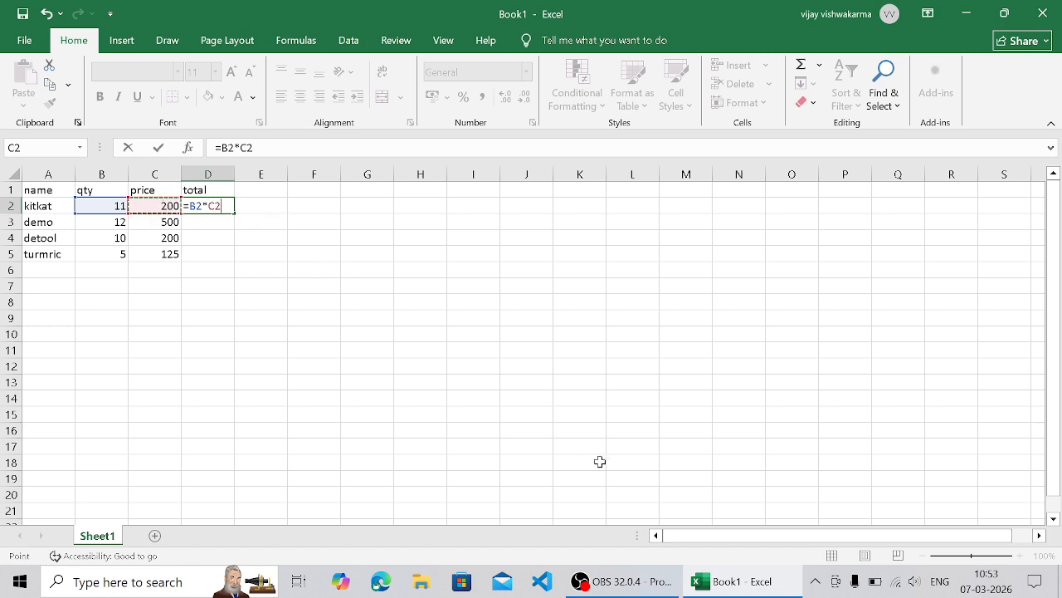
{"action": "key", "text": "Return"}
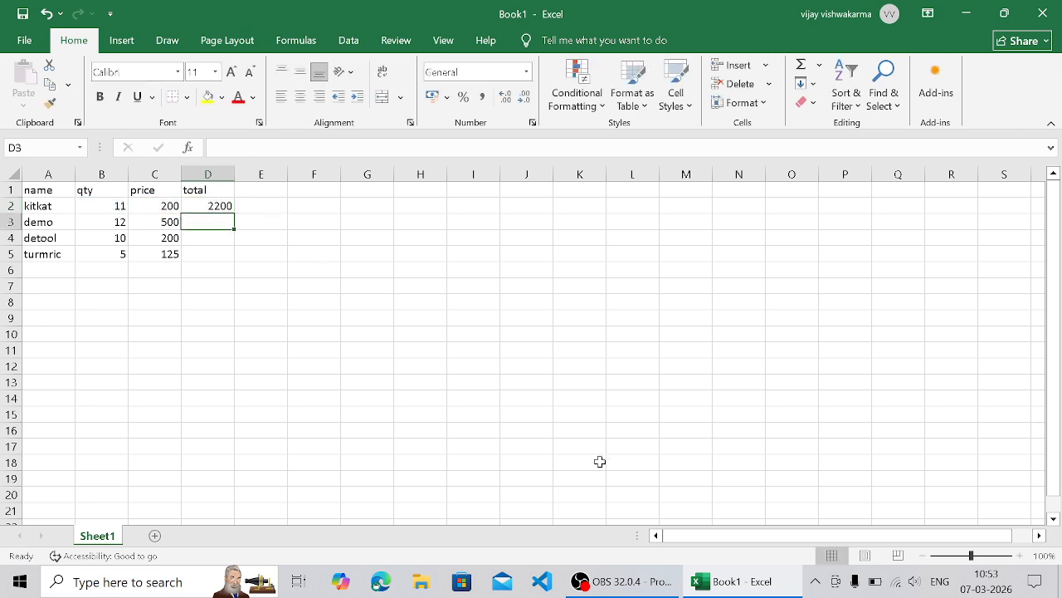
Step: Fill the total formula from D2 down to D5 for the remaining items
{"action": "left_click", "coordinate": [216, 206]}
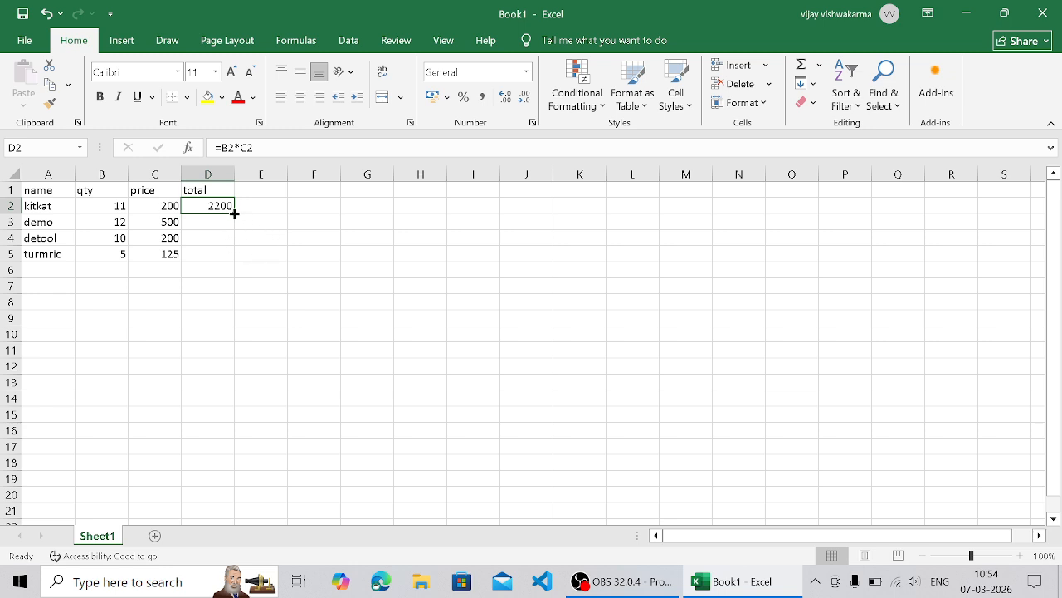
{"action": "left_click_drag", "start_coordinate": [235, 214], "coordinate": [231, 259]}
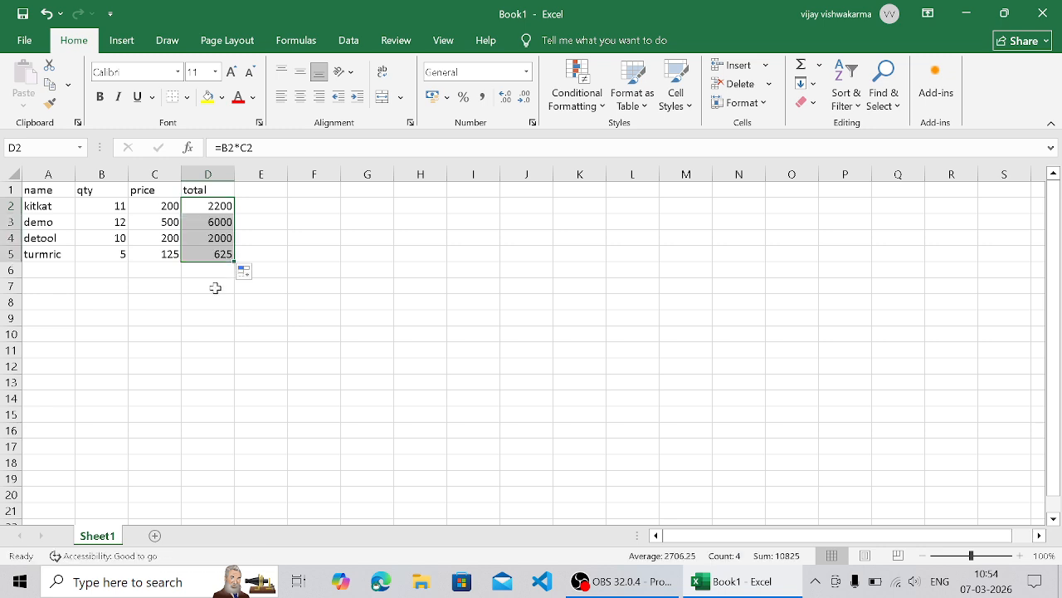
{"action": "left_click", "coordinate": [214, 287]}
{"action": "left_click", "coordinate": [214, 272]}
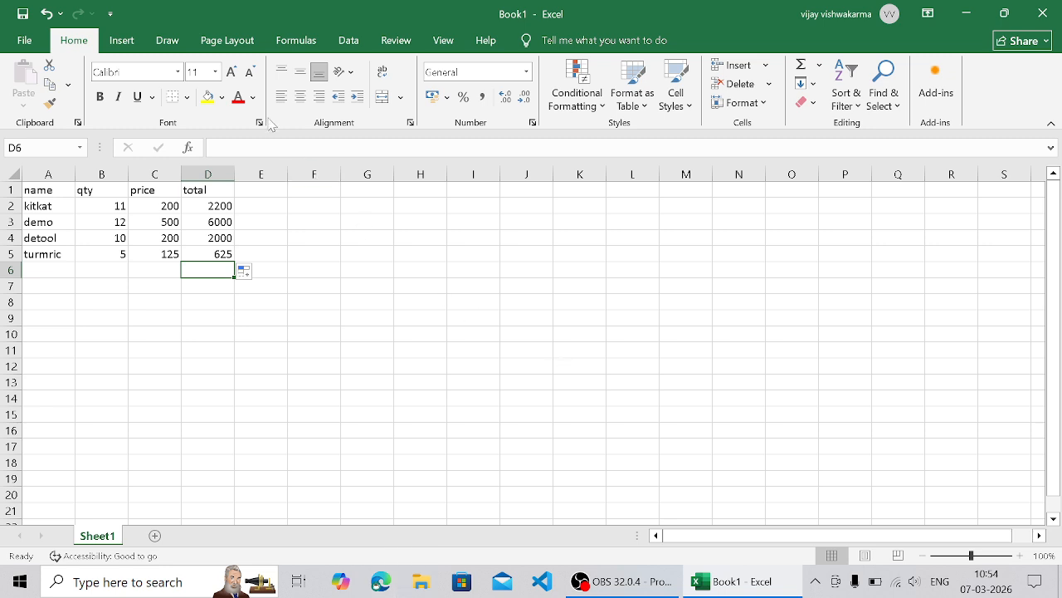
{"action": "left_click", "coordinate": [226, 366]}
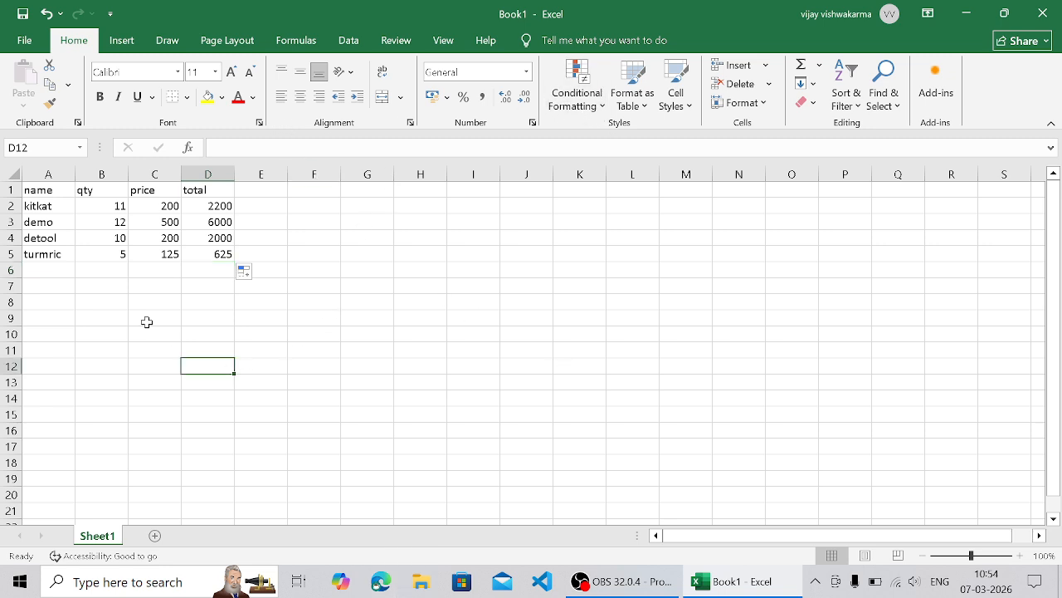
Step: Create a PivotChart and PivotTable from the item table A1:D5 on a new worksheet
{"action": "left_click", "coordinate": [184, 270]}
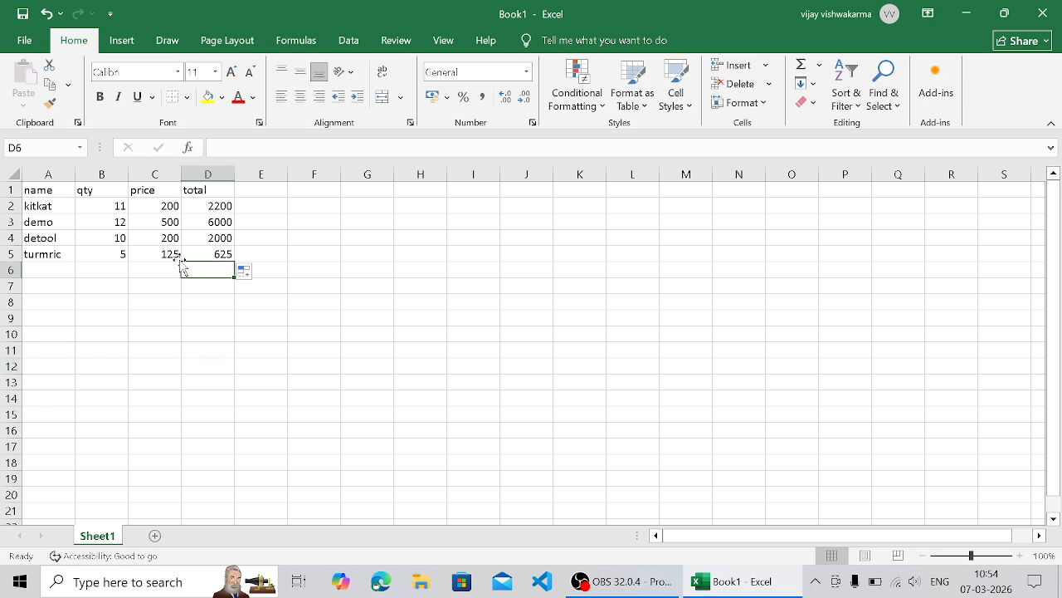
{"action": "left_click_drag", "start_coordinate": [53, 192], "coordinate": [203, 250]}
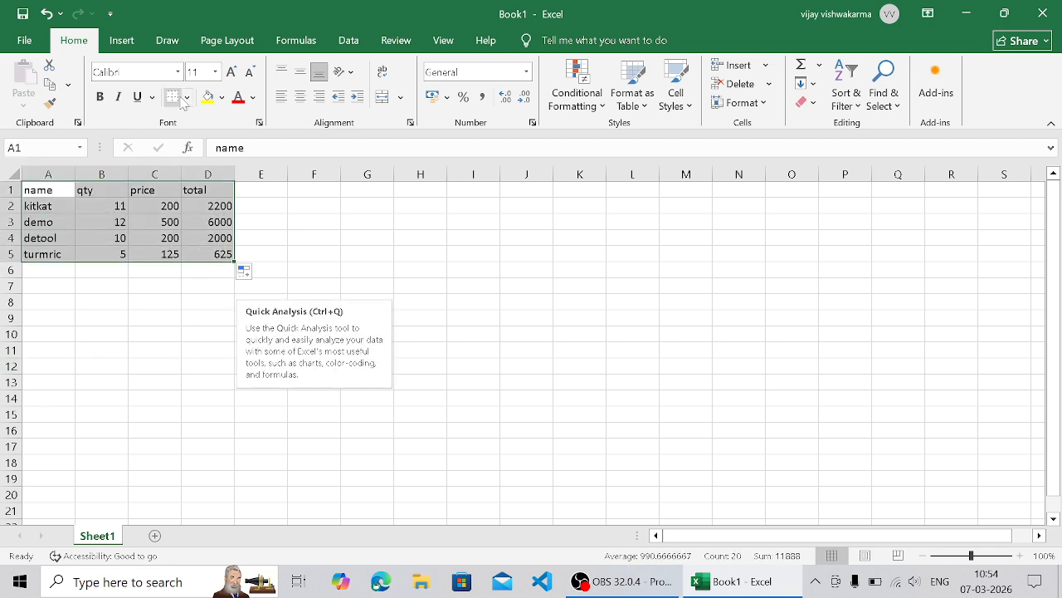
{"action": "left_click", "coordinate": [118, 42]}
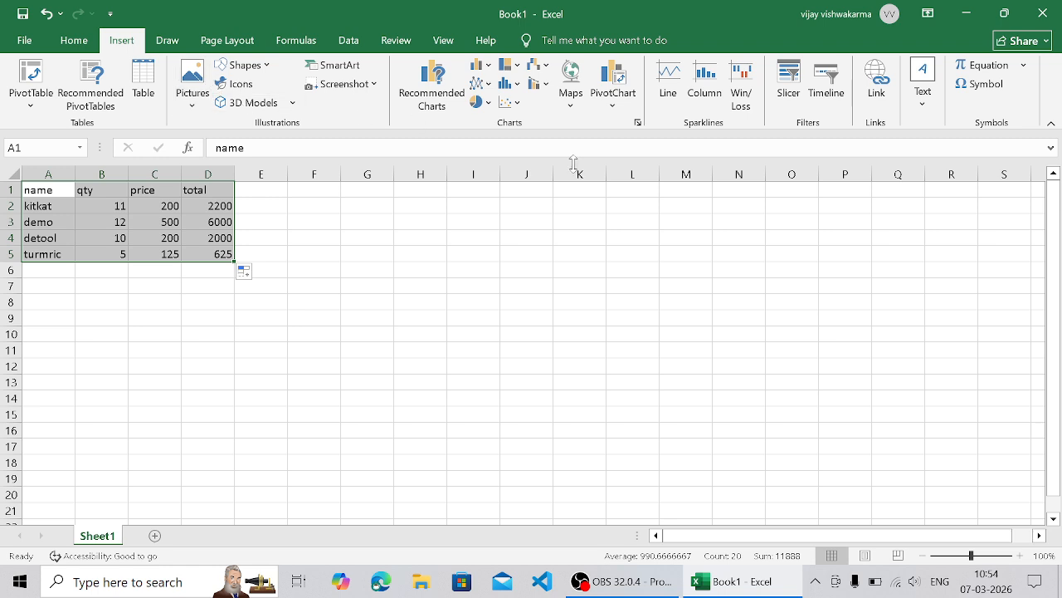
{"action": "left_click", "coordinate": [615, 104]}
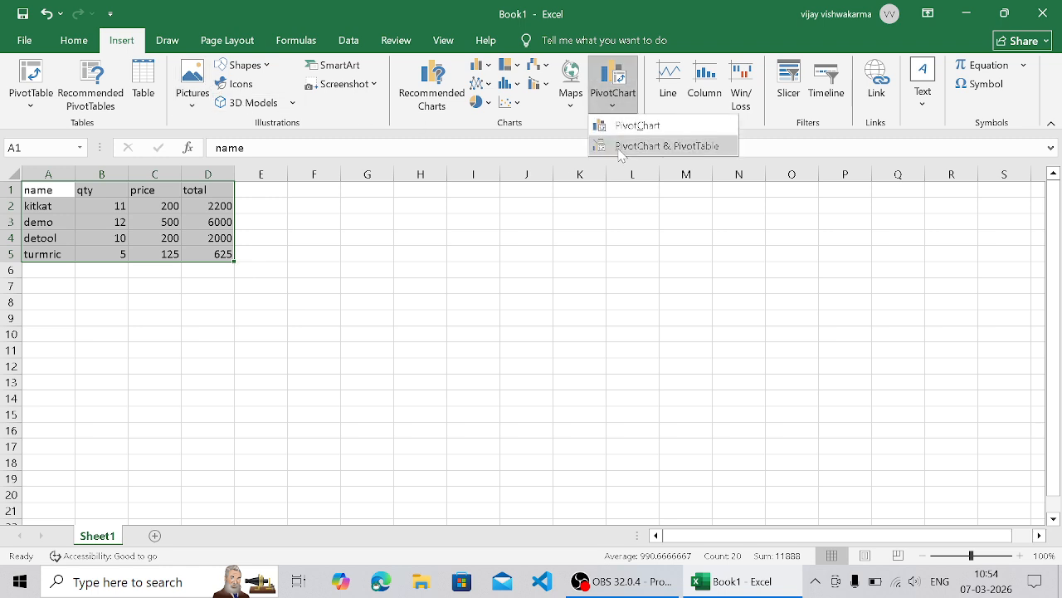
{"action": "left_click", "coordinate": [627, 147]}
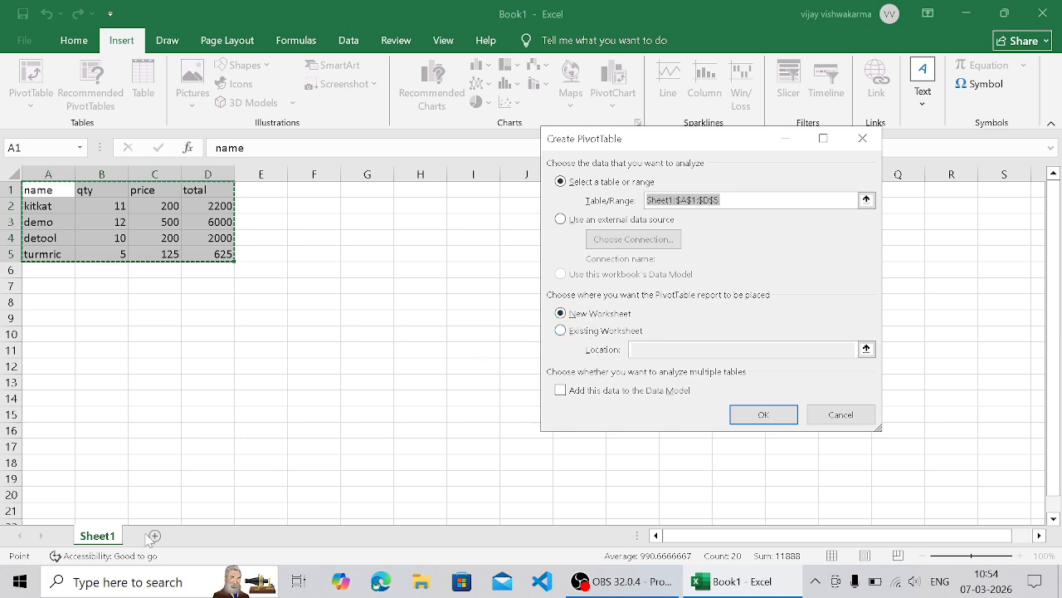
{"action": "left_click", "coordinate": [763, 416]}
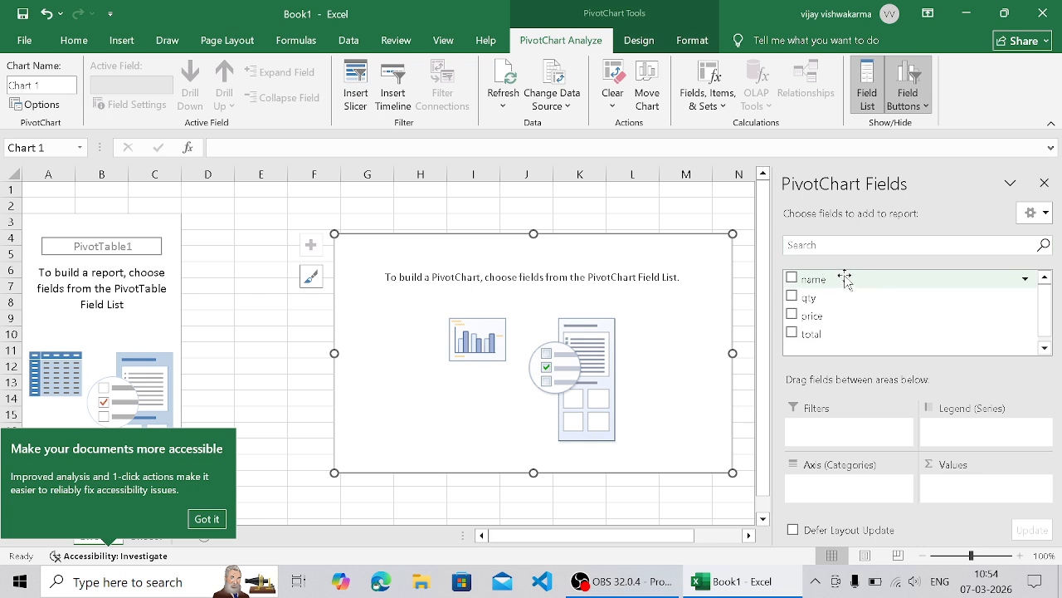
Step: Add the name, qty, price and total fields to the PivotChart report, and close the field list
{"action": "left_click", "coordinate": [792, 279]}
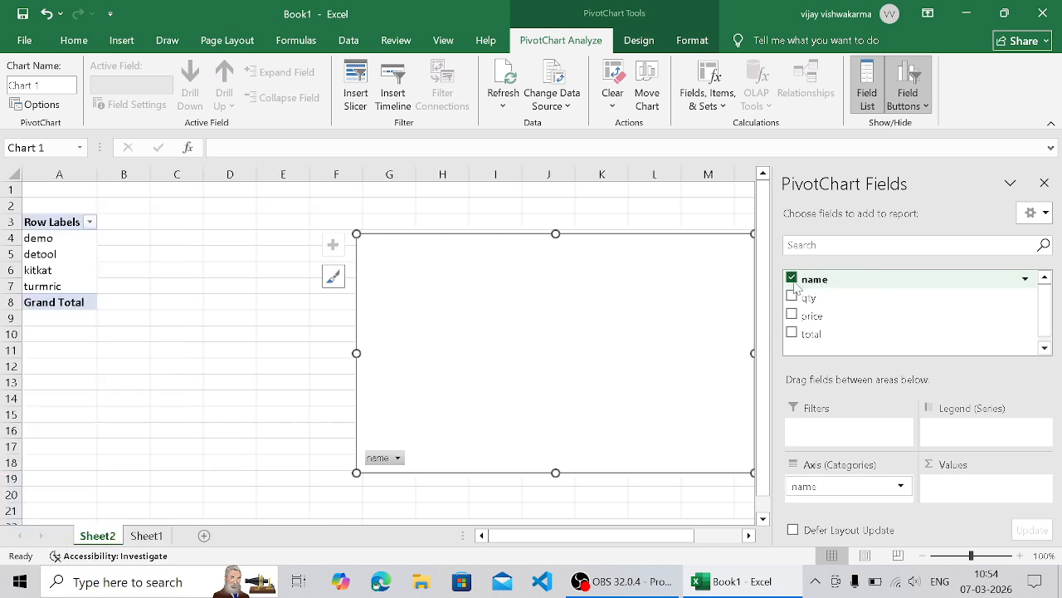
{"action": "left_click", "coordinate": [792, 296]}
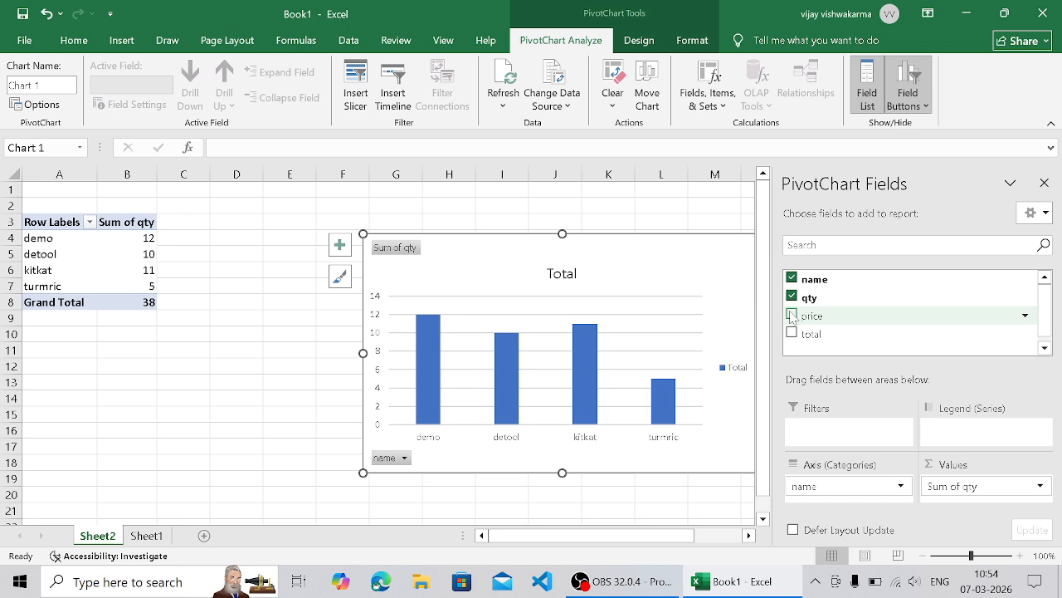
{"action": "left_click", "coordinate": [792, 315]}
{"action": "left_click", "coordinate": [792, 333]}
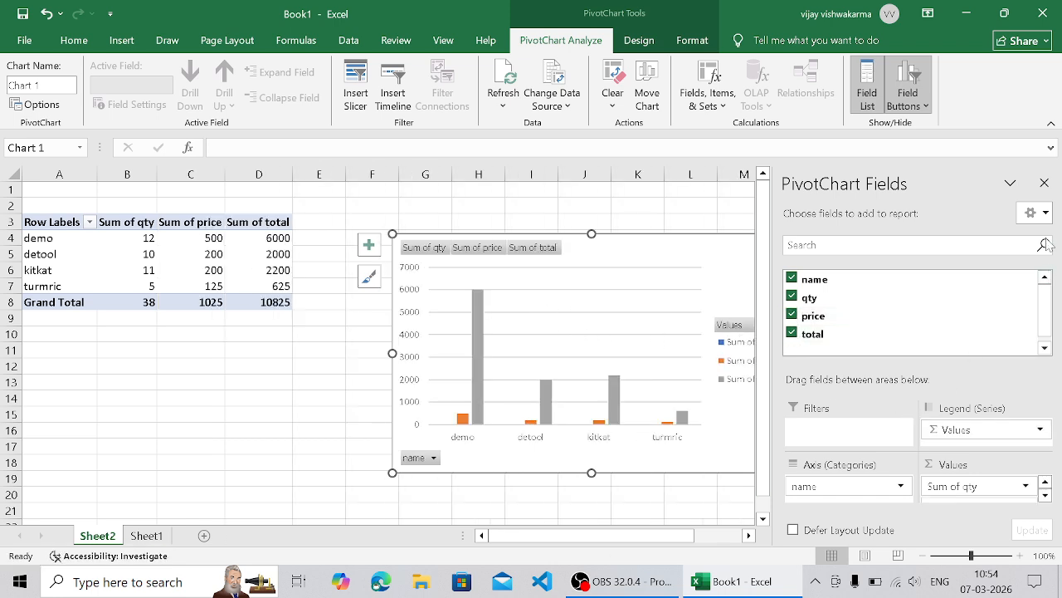
{"action": "left_click", "coordinate": [1044, 183]}
{"action": "left_click", "coordinate": [297, 447]}
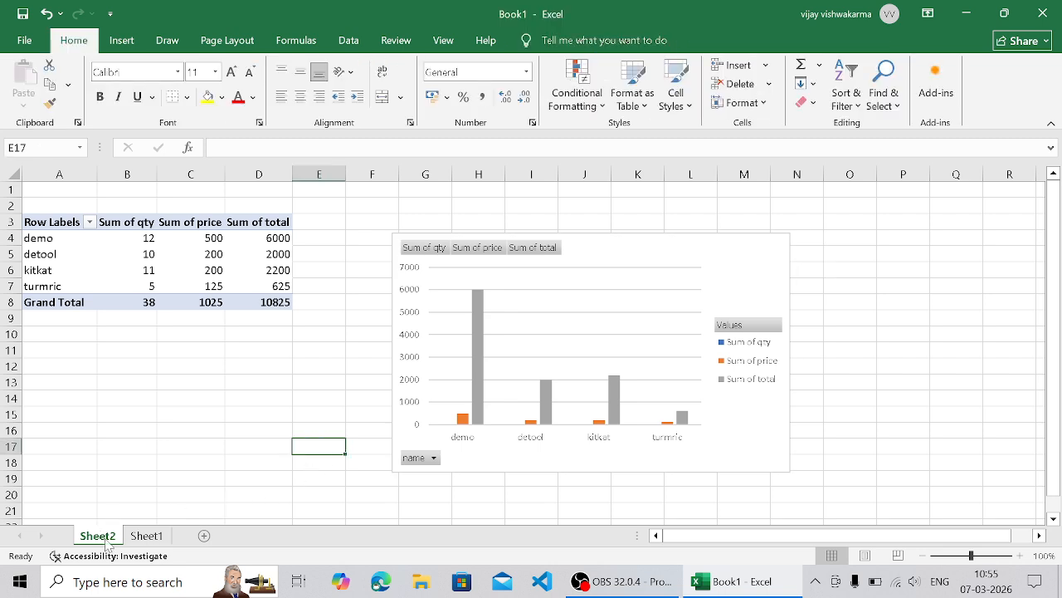
Step: Filter the PivotTable's row labels on Sheet2 to show only kitkat, excluding demo, detool and turmric
{"action": "left_click", "coordinate": [139, 538]}
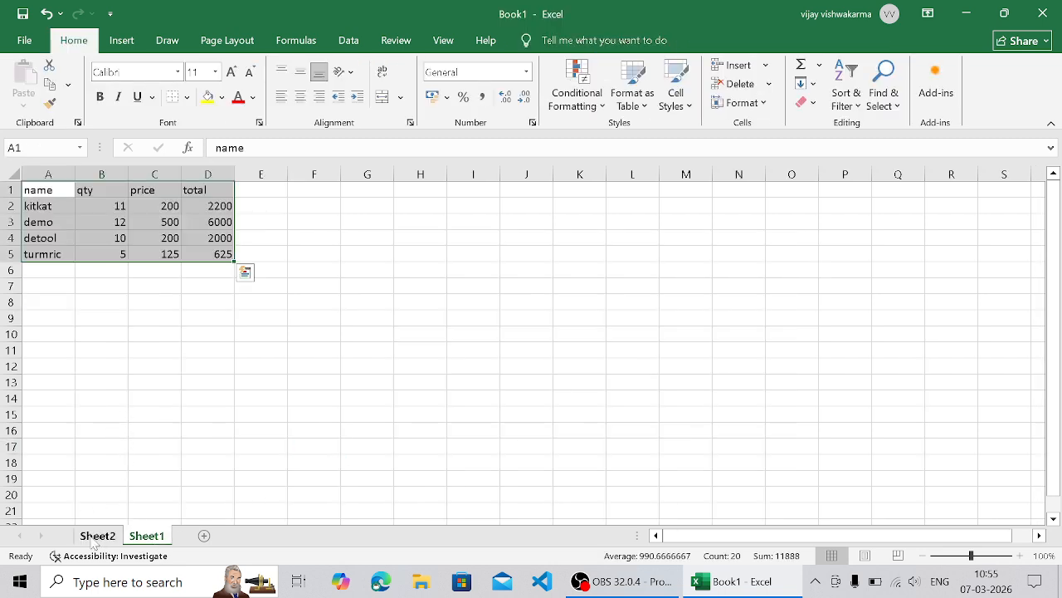
{"action": "left_click", "coordinate": [97, 536]}
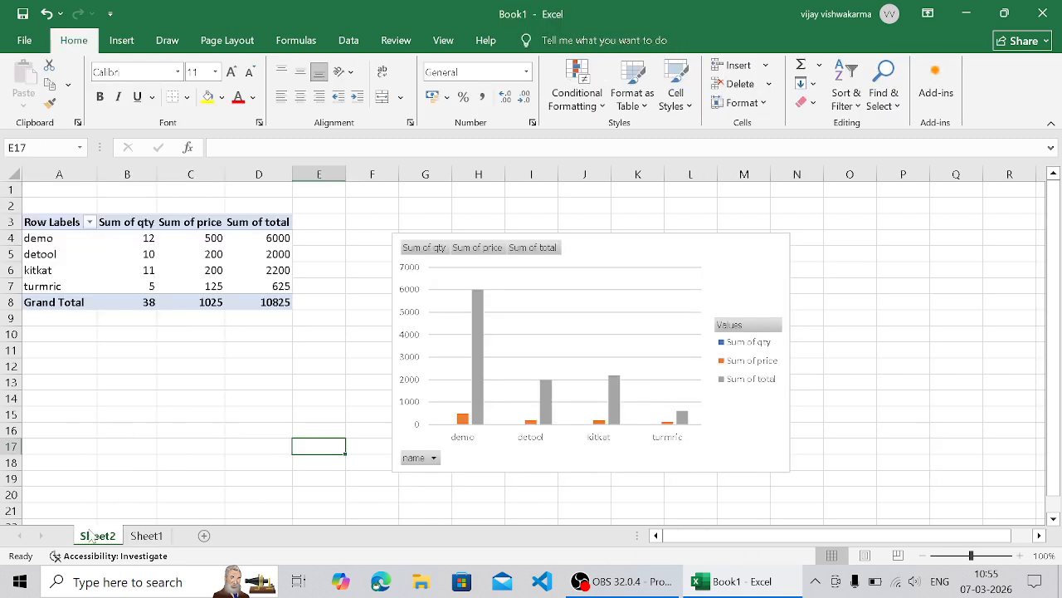
{"action": "left_click", "coordinate": [89, 222]}
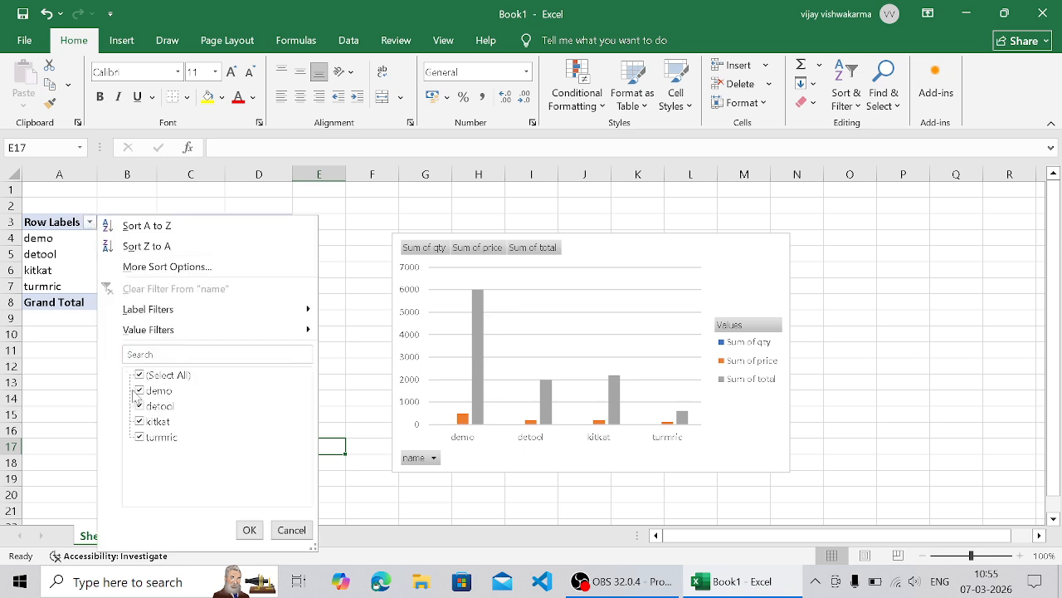
{"action": "left_click", "coordinate": [140, 438]}
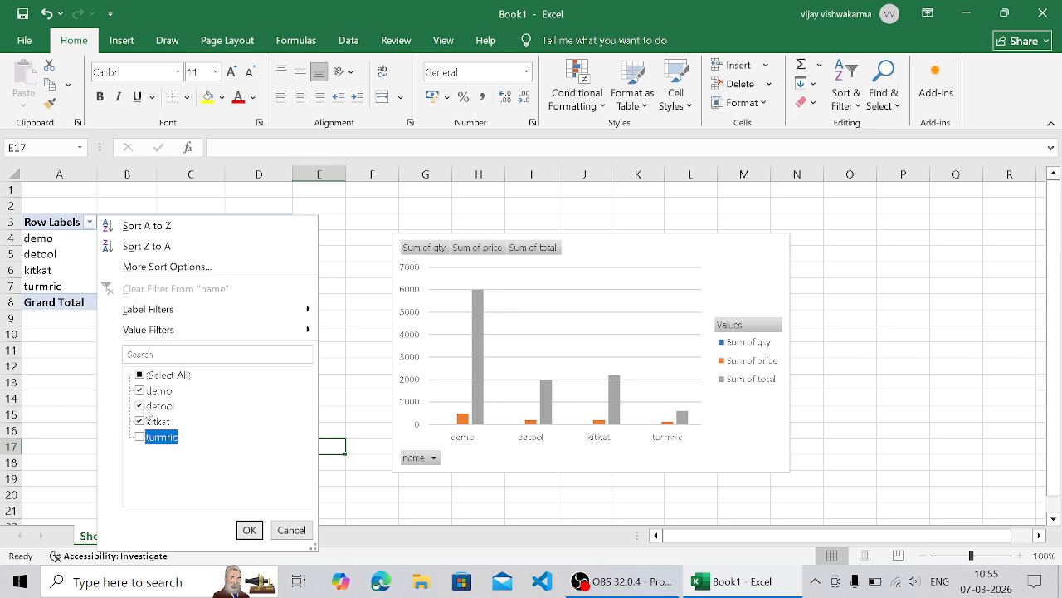
{"action": "left_click", "coordinate": [140, 406]}
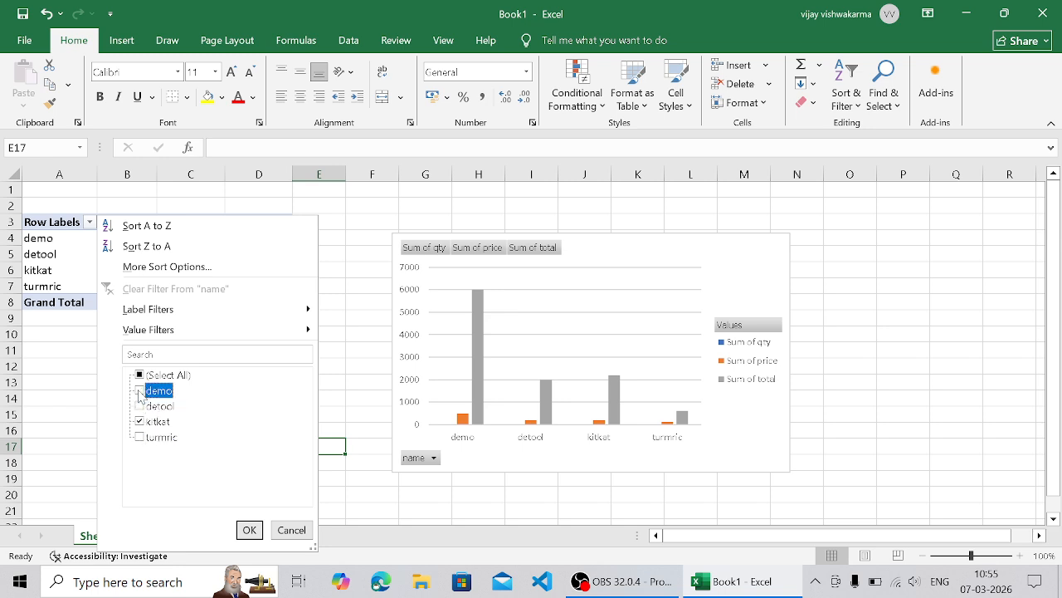
{"action": "left_click", "coordinate": [248, 531]}
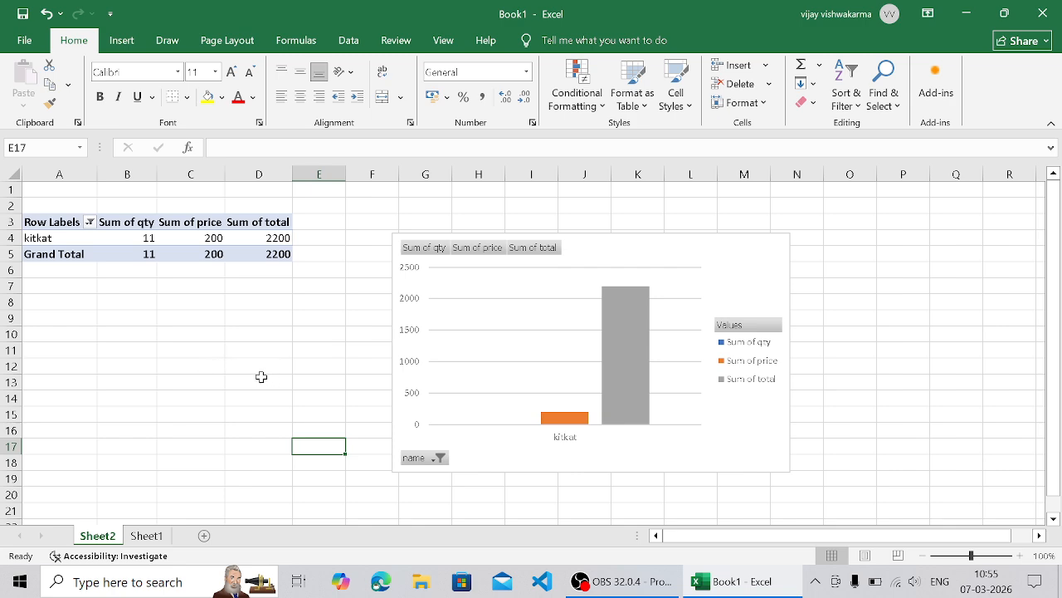
{"action": "left_click", "coordinate": [622, 580]}
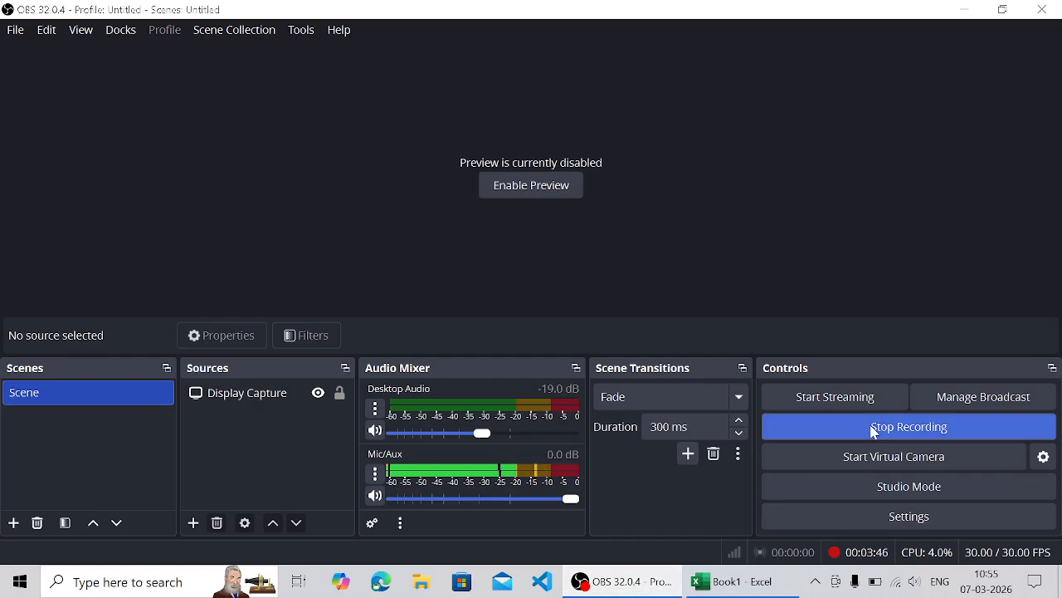
{"action": "left_click", "coordinate": [704, 581]}
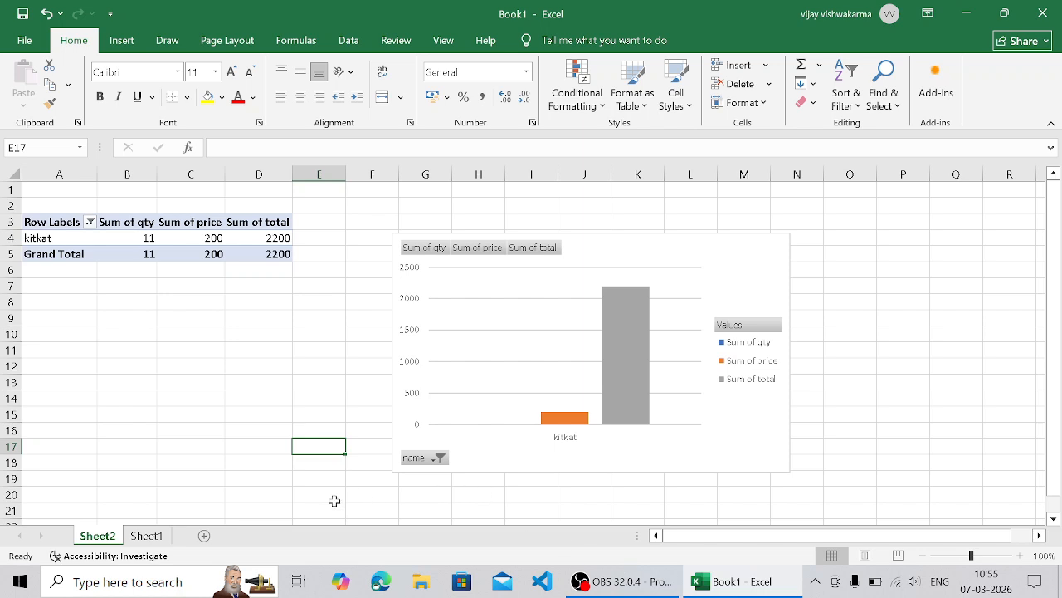
Step: Sum the item totals on Sheet1 in cell D6 with the AutoSum formula =SUM(D2:D5)
{"action": "left_click", "coordinate": [152, 535]}
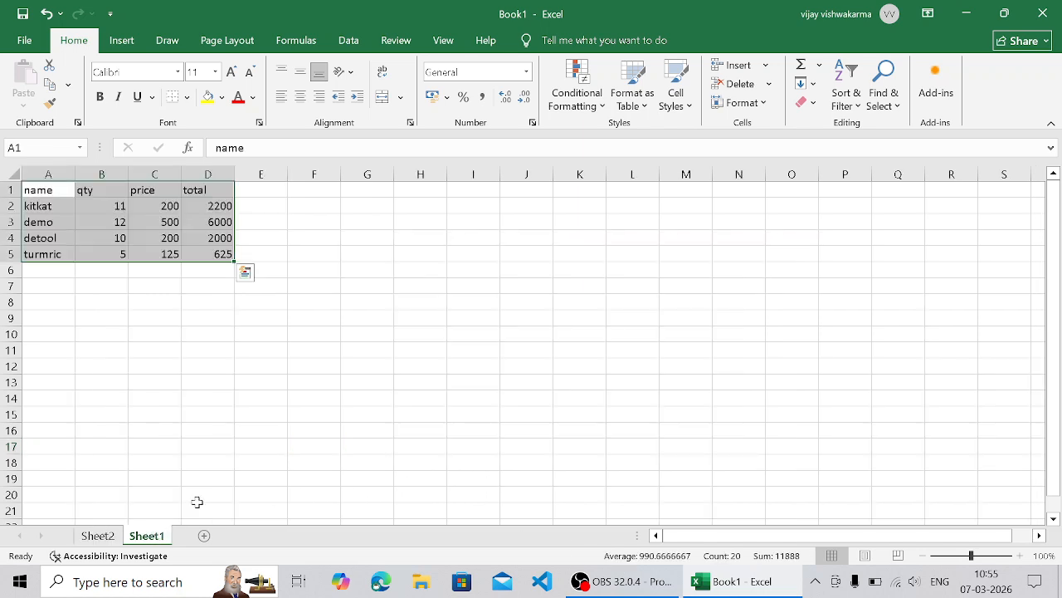
{"action": "left_click", "coordinate": [252, 319]}
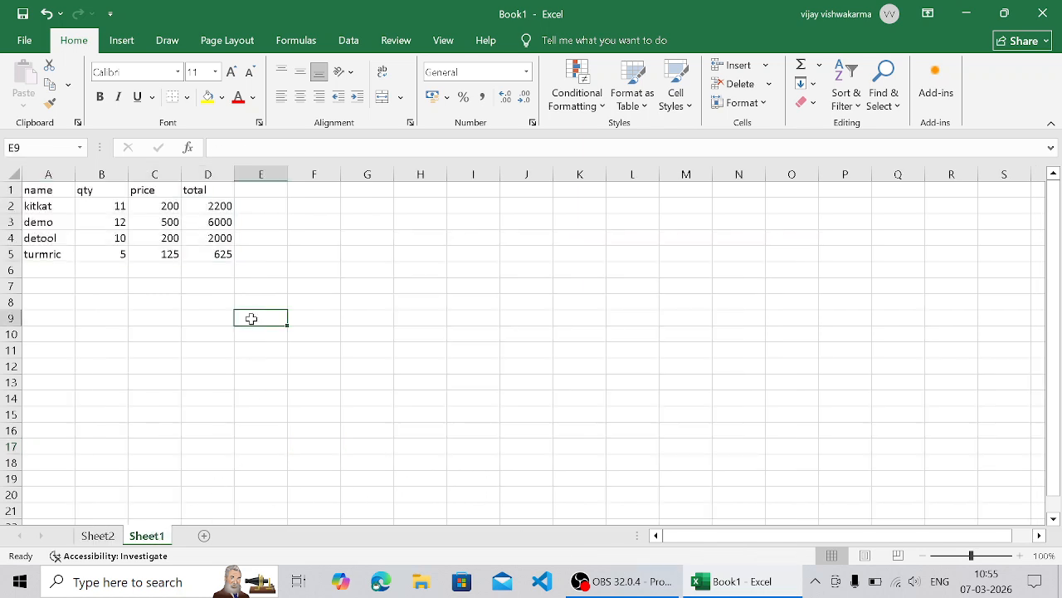
{"action": "left_click", "coordinate": [197, 269]}
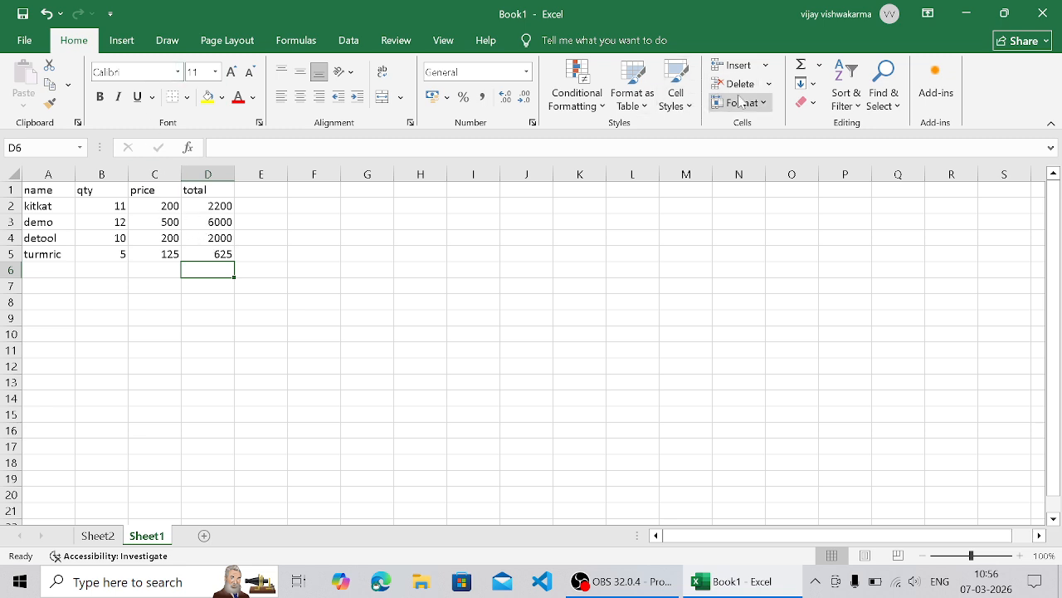
{"action": "left_click", "coordinate": [819, 64]}
{"action": "left_click", "coordinate": [806, 85]}
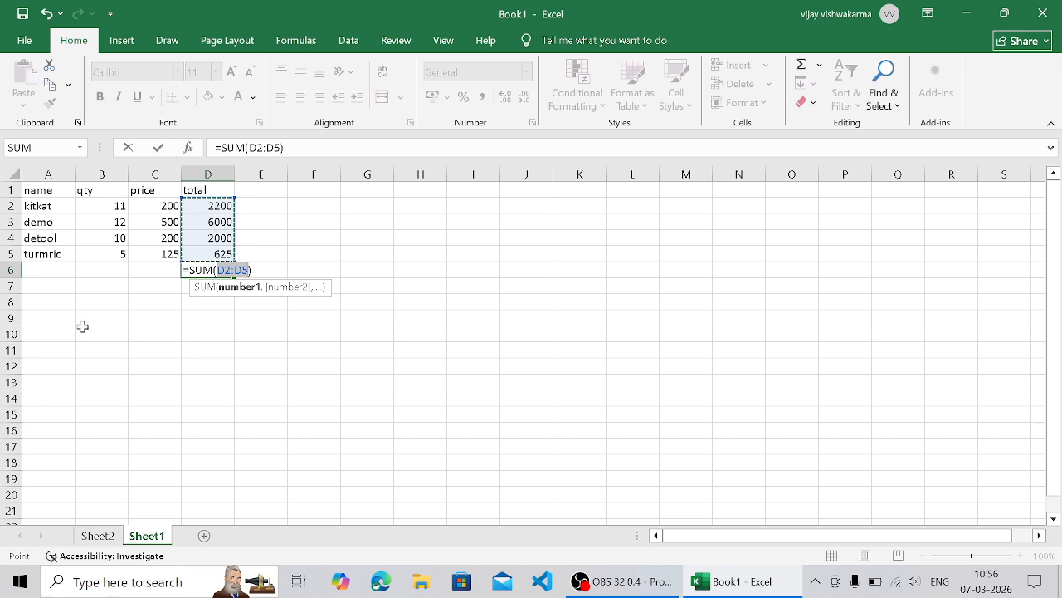
{"action": "key", "text": "Return"}
Step: Examine the formulas in D5 and D6, and select the item totals D2:D5 to check their sum
{"action": "key", "text": "Up"}
{"action": "key", "text": "Up"}
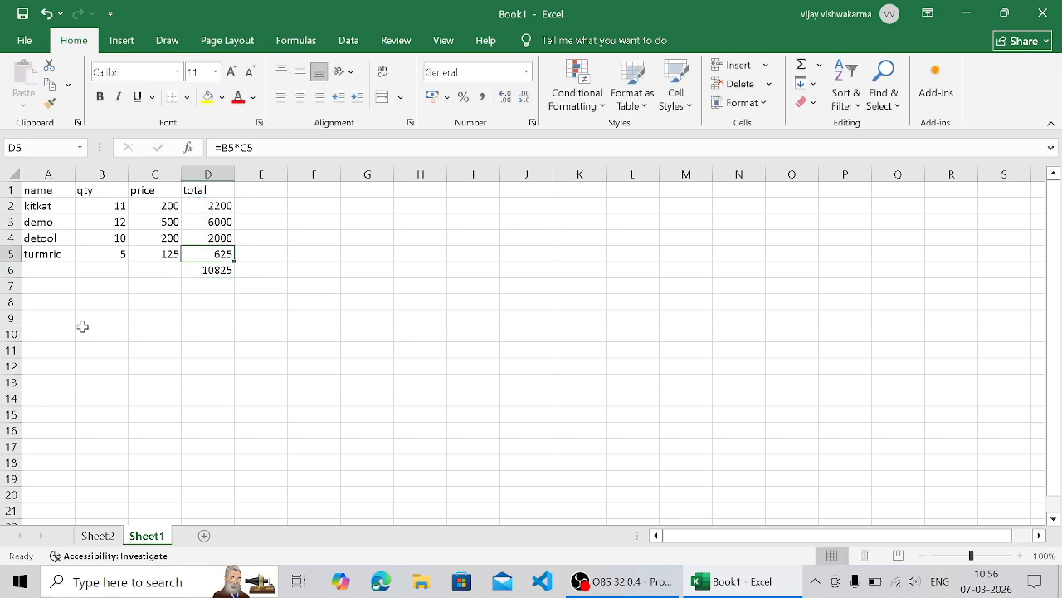
{"action": "key", "text": "Down"}
{"action": "key", "text": "Up"}
{"action": "key", "text": "Down"}
{"action": "key", "text": "Up"}
{"action": "key", "text": "shift+Up"}
{"action": "key", "text": "shift+Up"}
{"action": "key", "text": "shift+Up"}
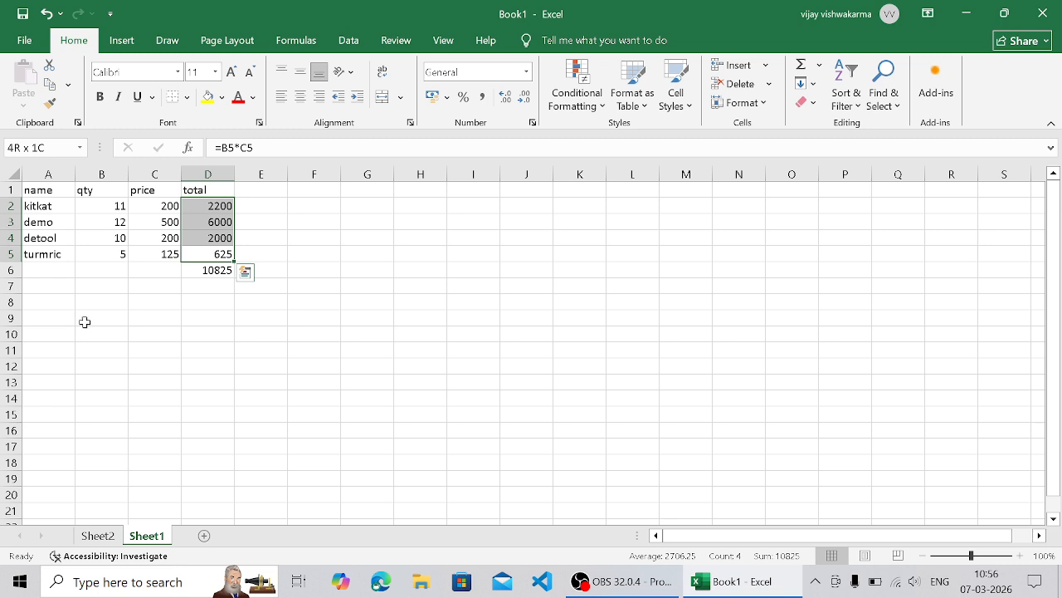
{"action": "left_click_drag", "start_coordinate": [206, 349], "coordinate": [213, 371]}
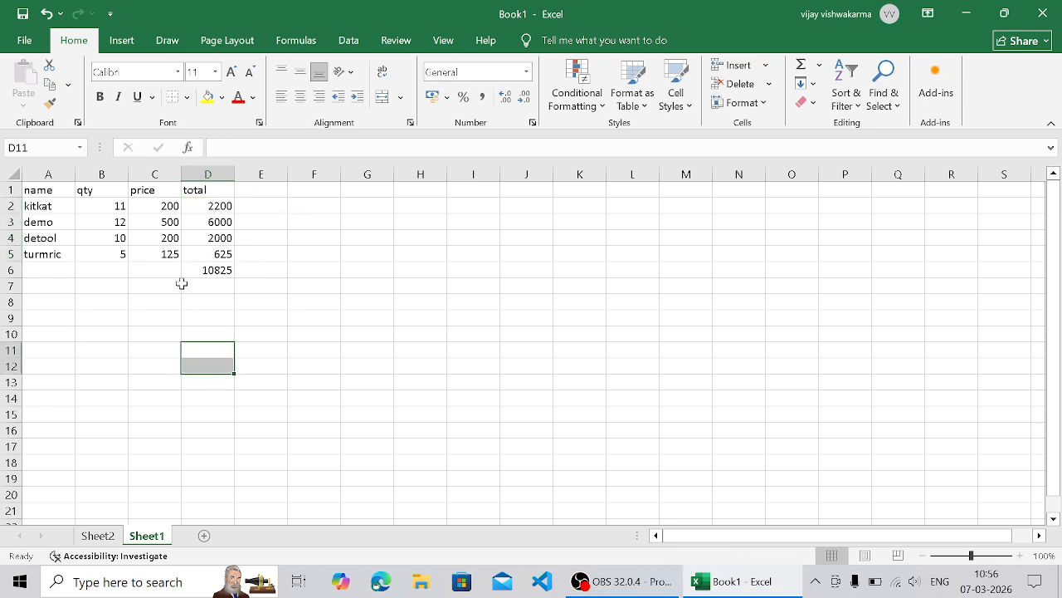
{"action": "left_click", "coordinate": [162, 303]}
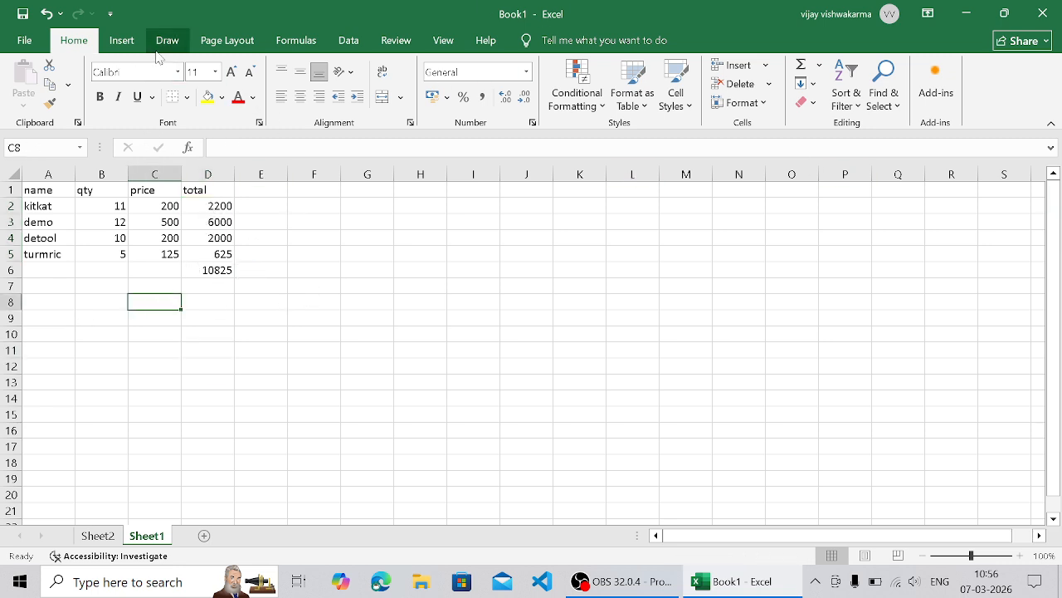
Step: Run Goal Seek to bring D6 to 12000 by changing turmric's price in C5, and keep the solution
{"action": "left_click", "coordinate": [121, 40]}
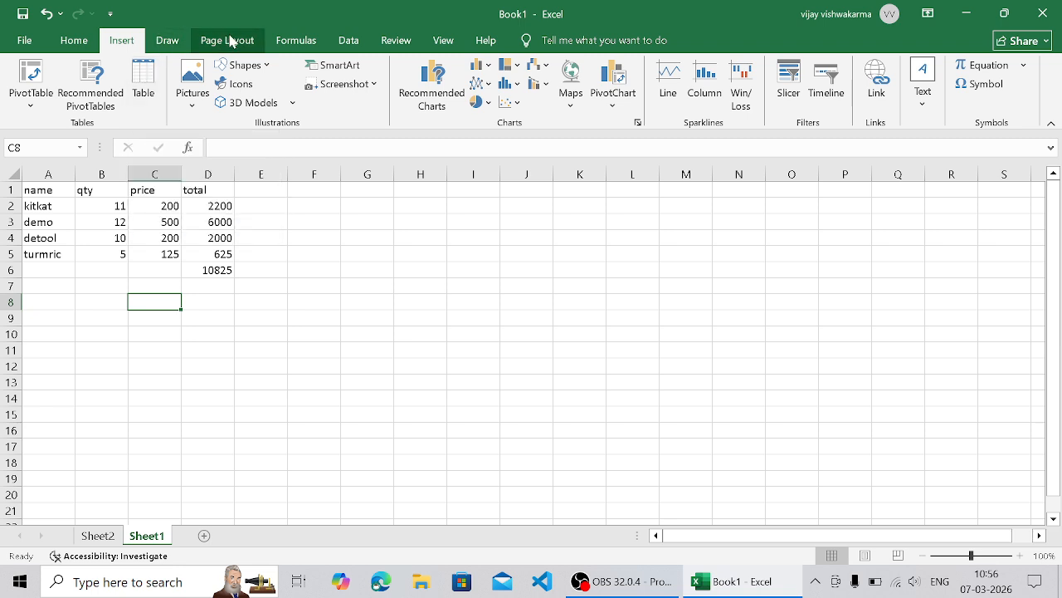
{"action": "left_click", "coordinate": [345, 40]}
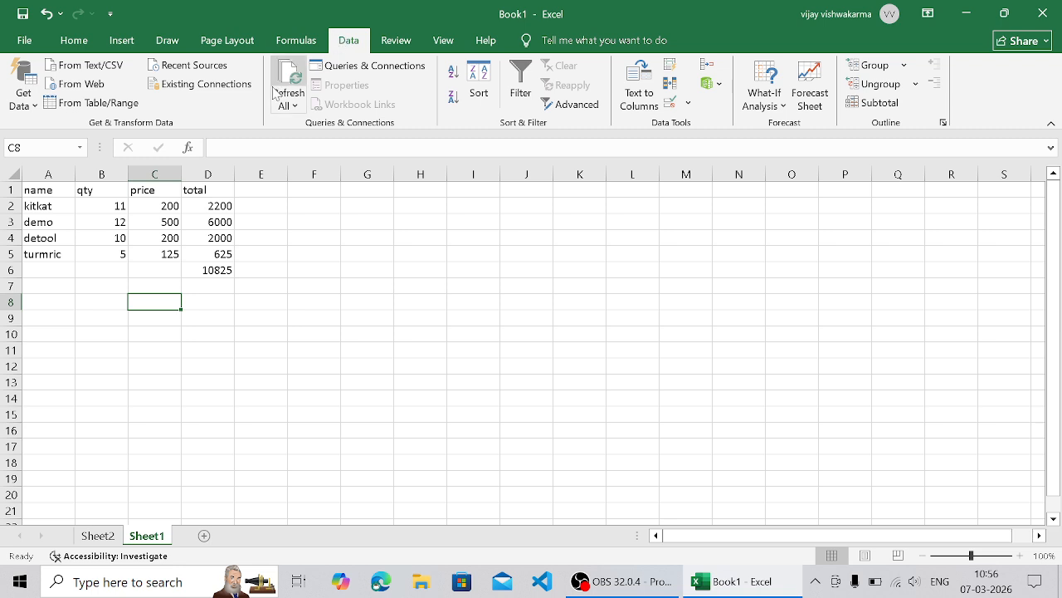
{"action": "left_click", "coordinate": [778, 106]}
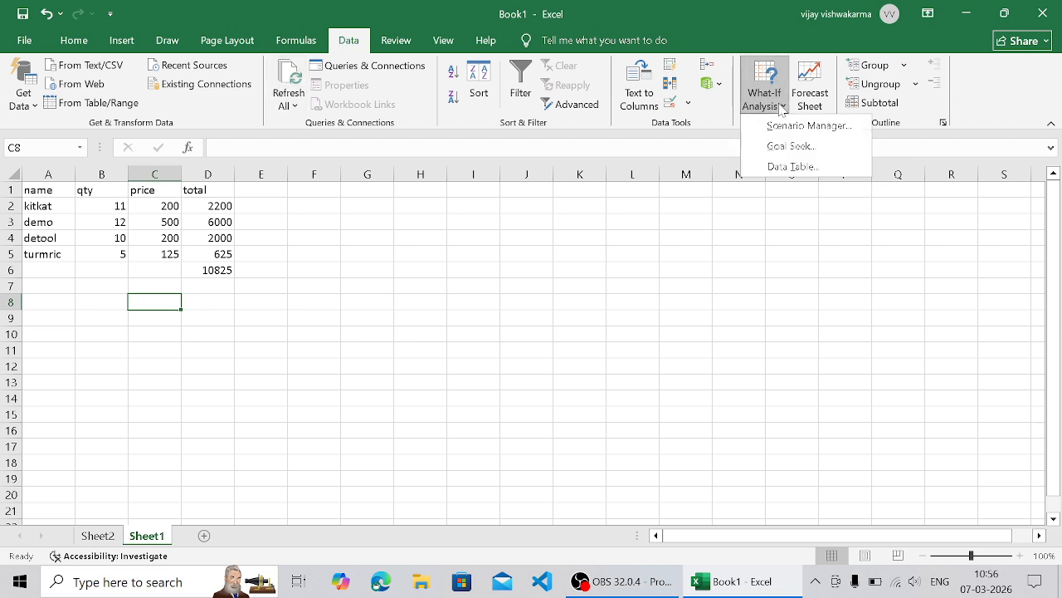
{"action": "left_click", "coordinate": [790, 148]}
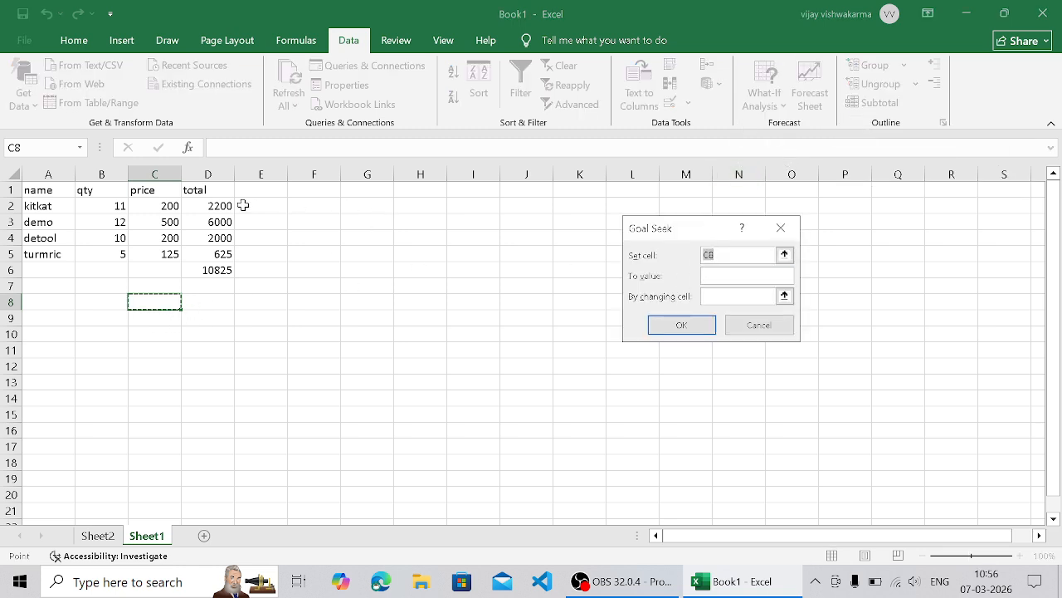
{"action": "left_click", "coordinate": [215, 270]}
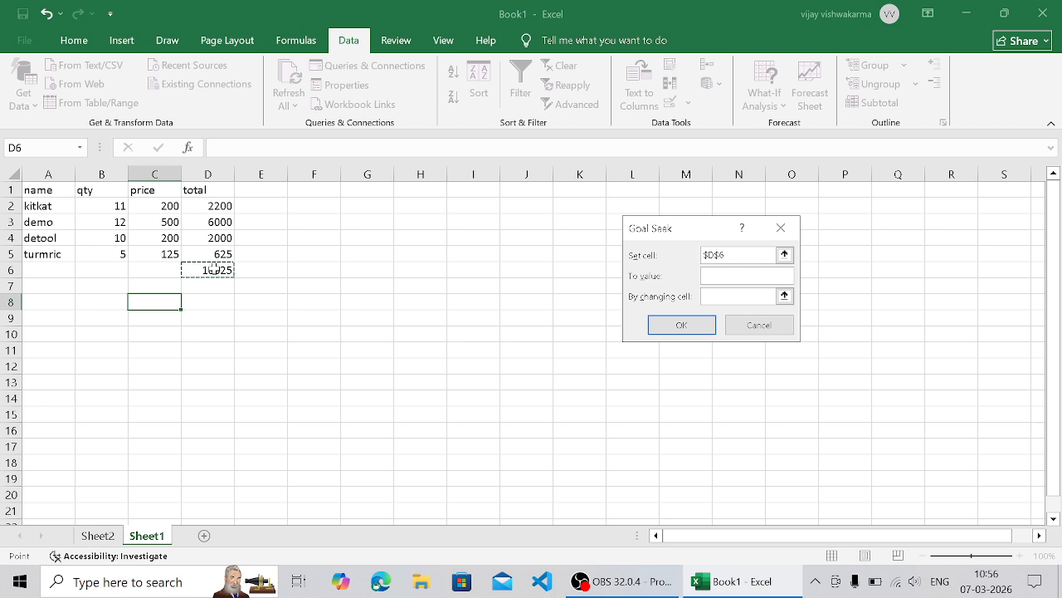
{"action": "left_click", "coordinate": [719, 277]}
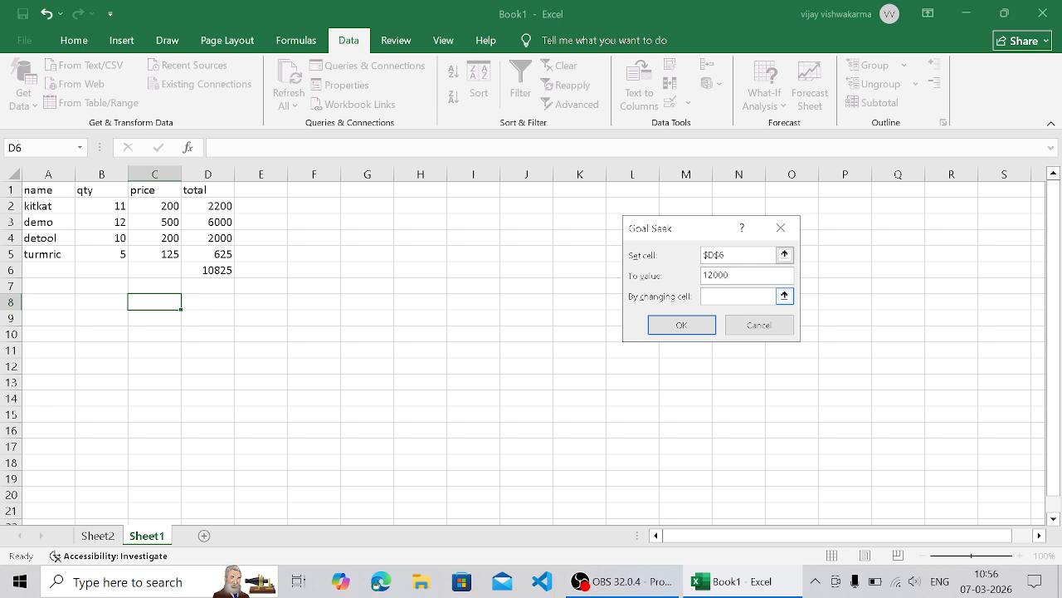
{"action": "left_click", "coordinate": [710, 299]}
{"action": "left_click", "coordinate": [157, 258]}
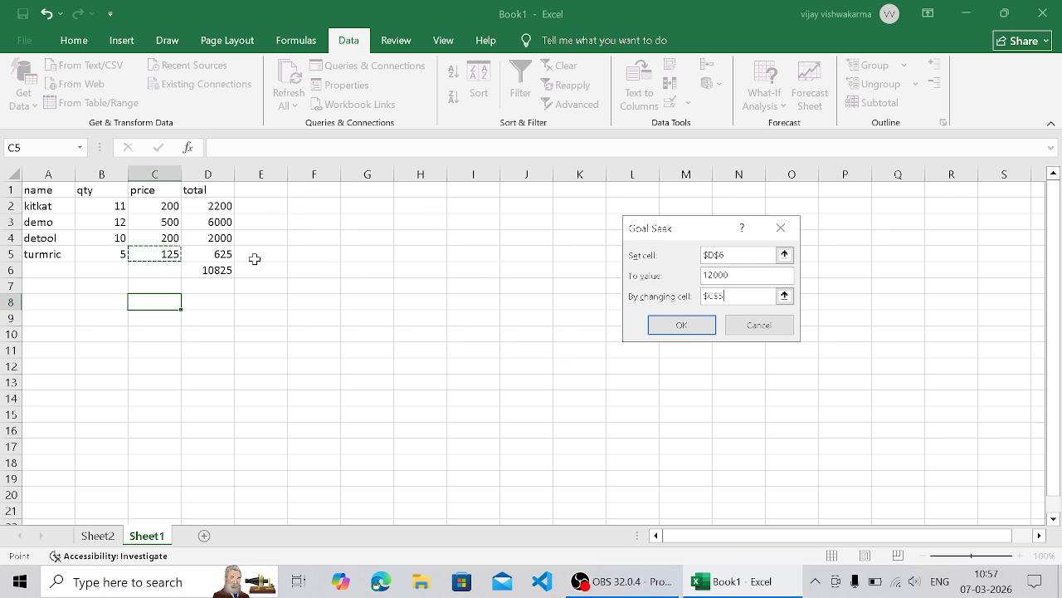
{"action": "left_click", "coordinate": [694, 330]}
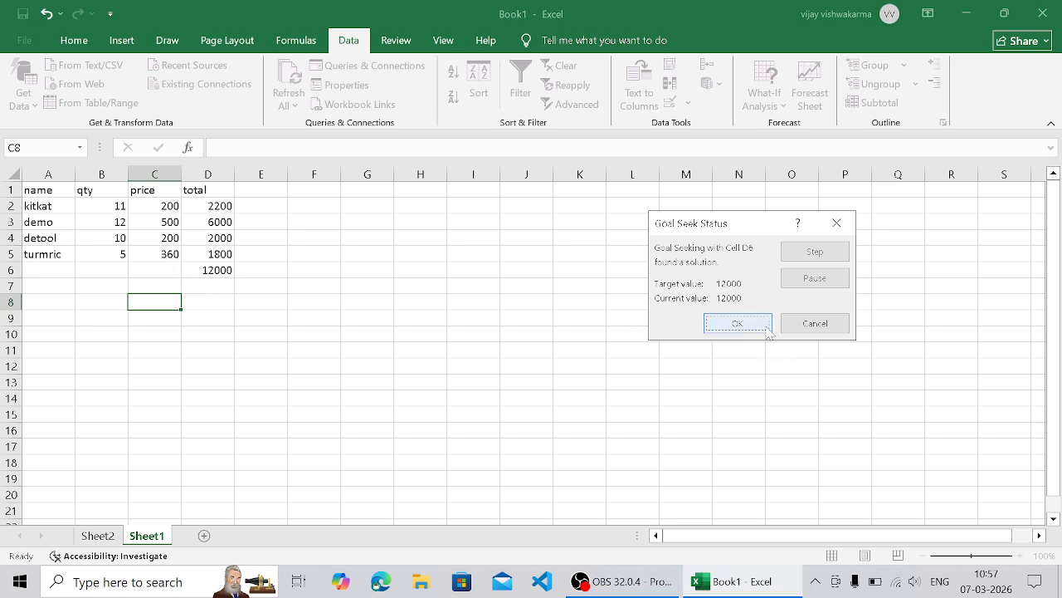
{"action": "left_click", "coordinate": [737, 322]}
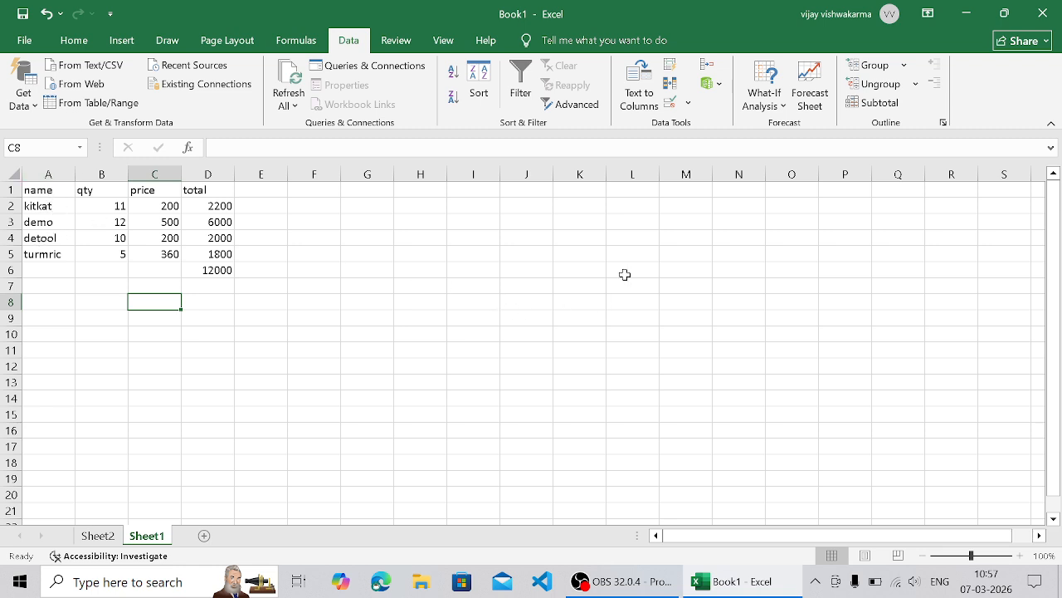
Step: Start a new scenario named meadium sales in Scenario Manager and clear its default changing cell
{"action": "left_click", "coordinate": [764, 93]}
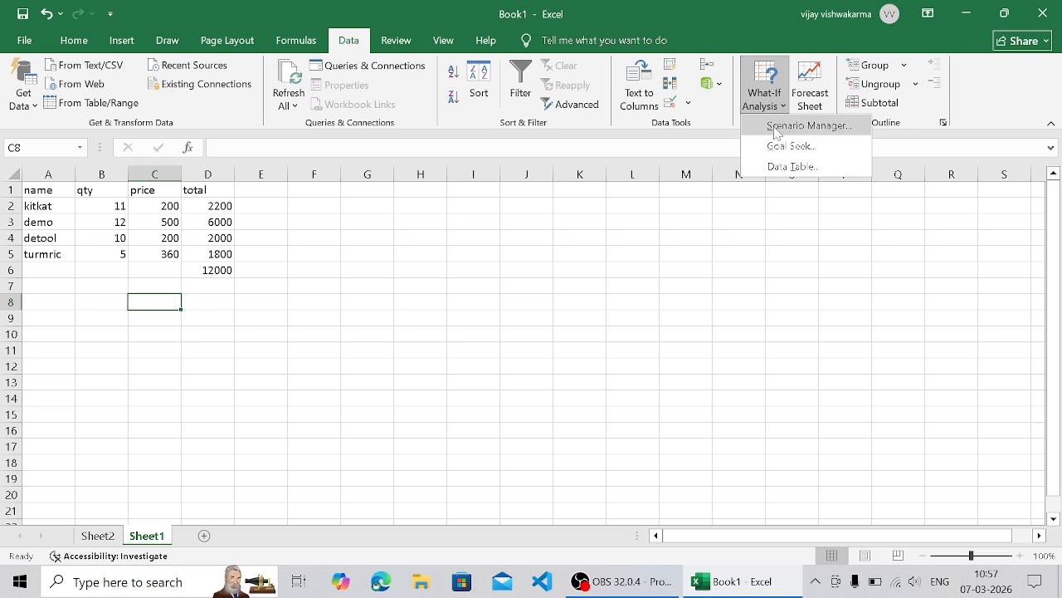
{"action": "left_click", "coordinate": [778, 125]}
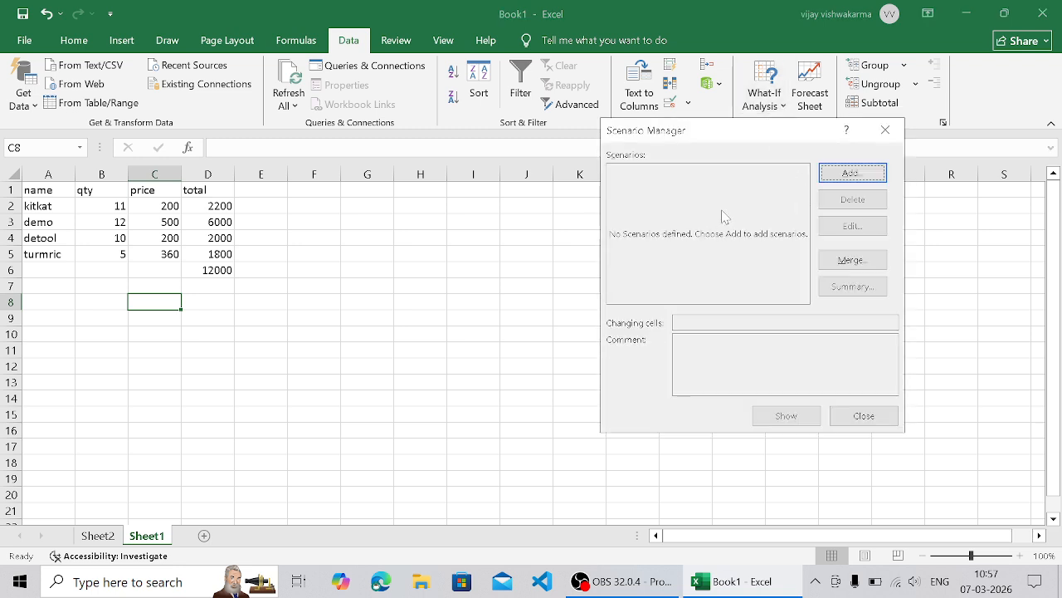
{"action": "left_click_drag", "start_coordinate": [741, 137], "coordinate": [718, 195]}
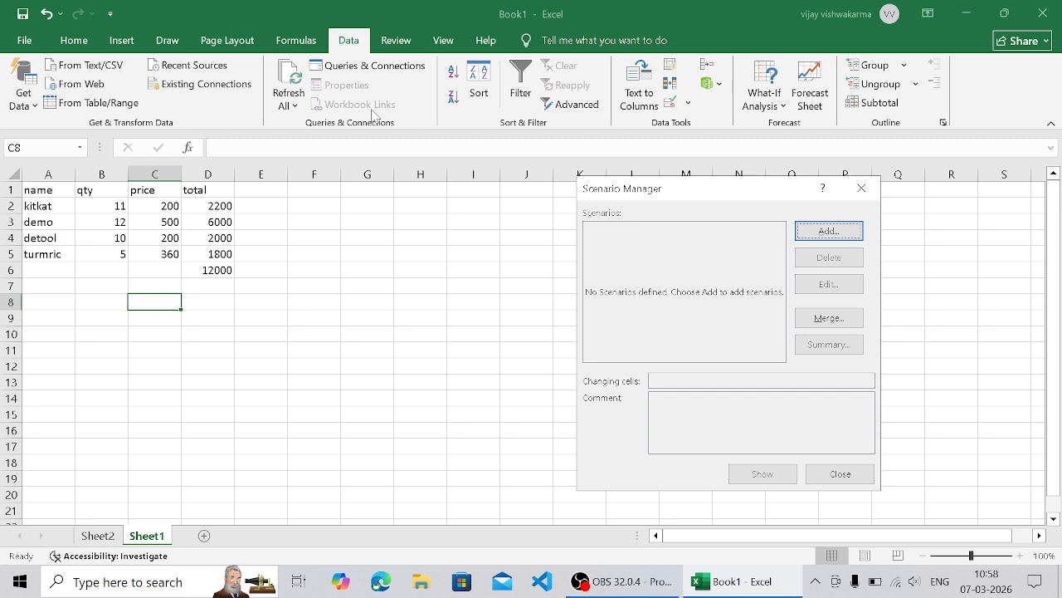
{"action": "left_click", "coordinate": [826, 230]}
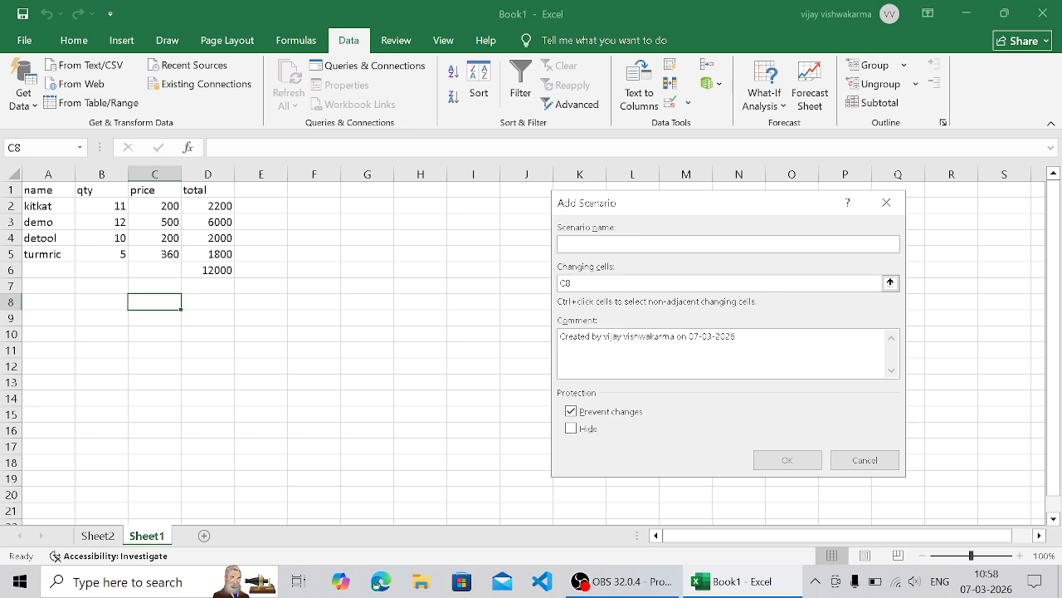
{"action": "type", "text": "meadium sales"}
{"action": "left_click", "coordinate": [575, 283]}
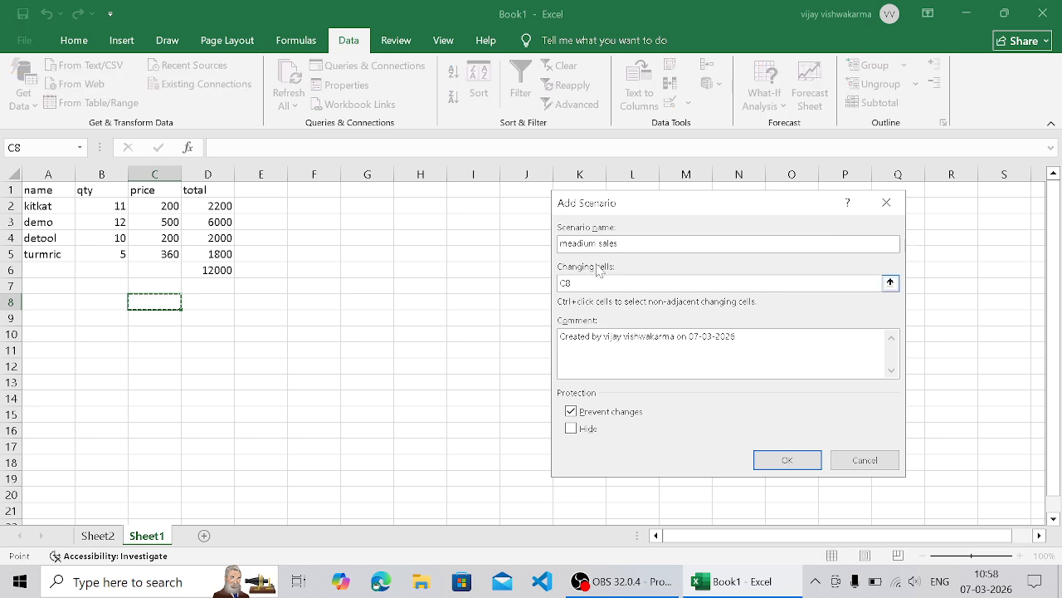
{"action": "key", "text": "BackSpace"}
{"action": "key", "text": "BackSpace"}
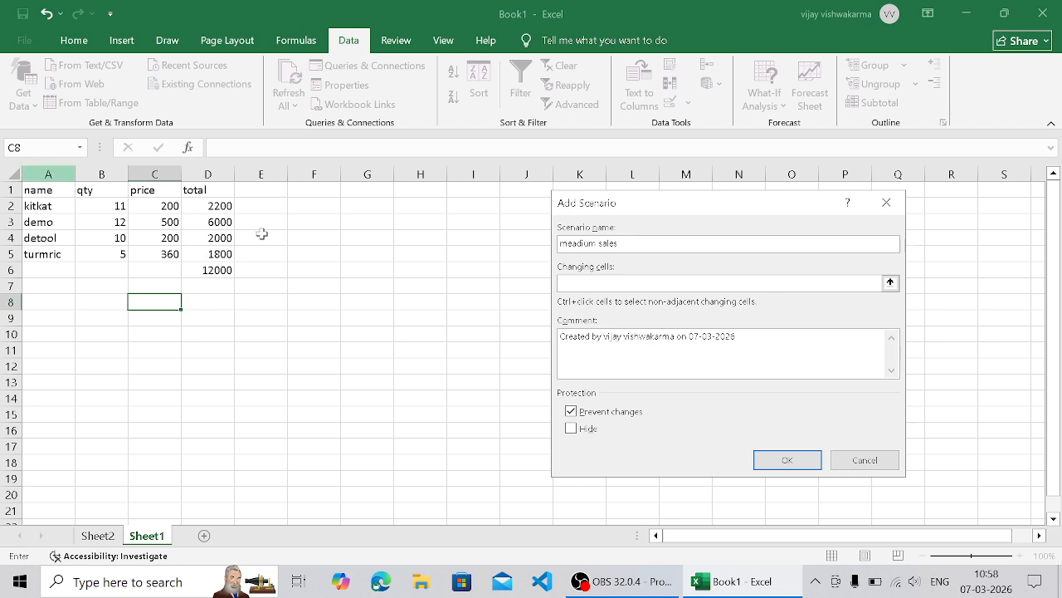
Step: Set the meadium sales scenario's changing cells to the four item quantities: $B$2,$B$3,$B$4,$B$5
{"action": "left_click", "coordinate": [113, 208]}
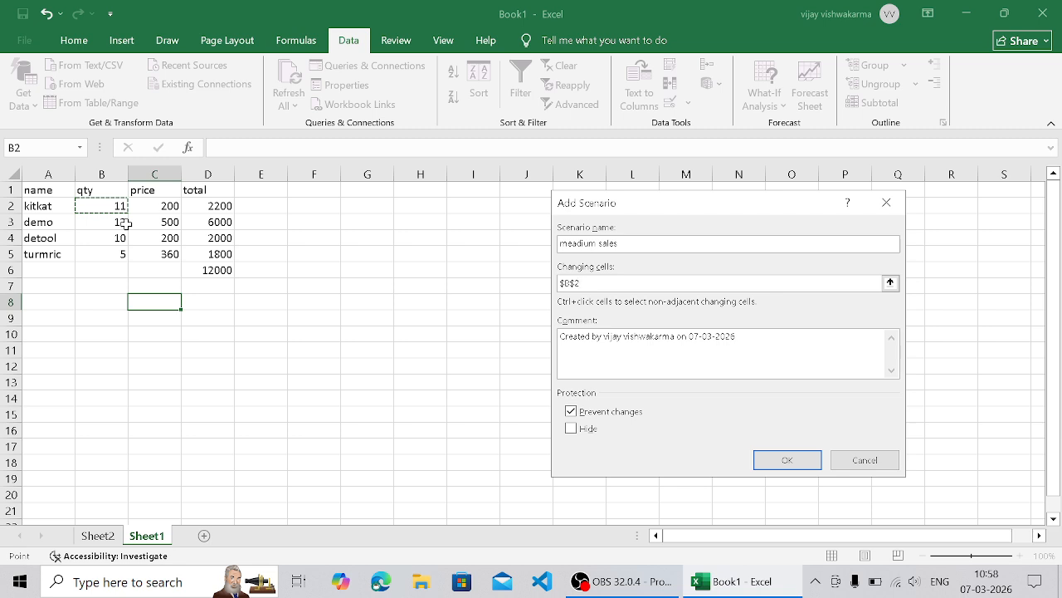
{"action": "type", "text": ","}
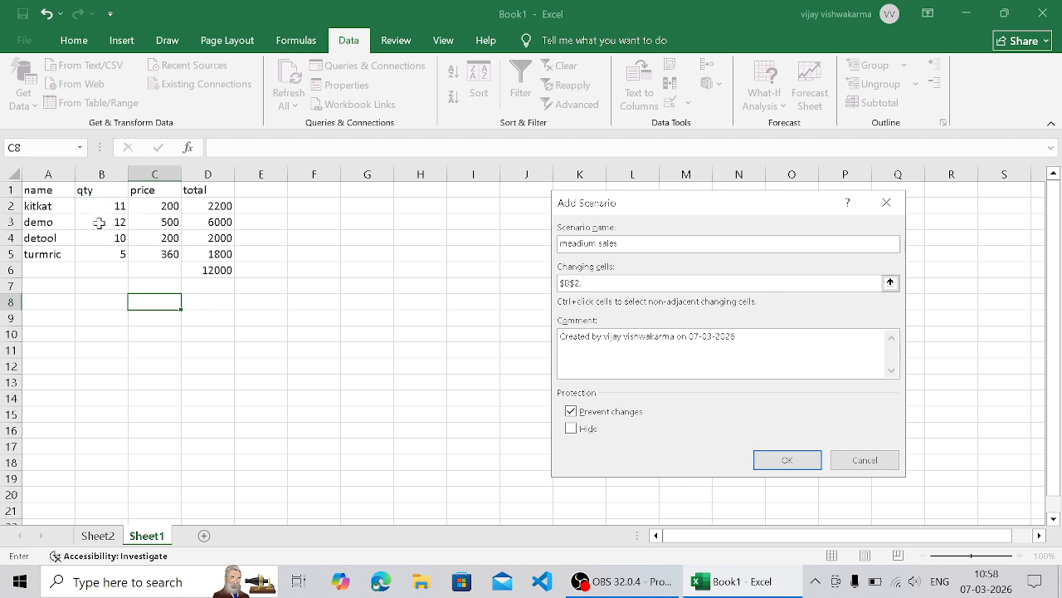
{"action": "left_click", "coordinate": [104, 222]}
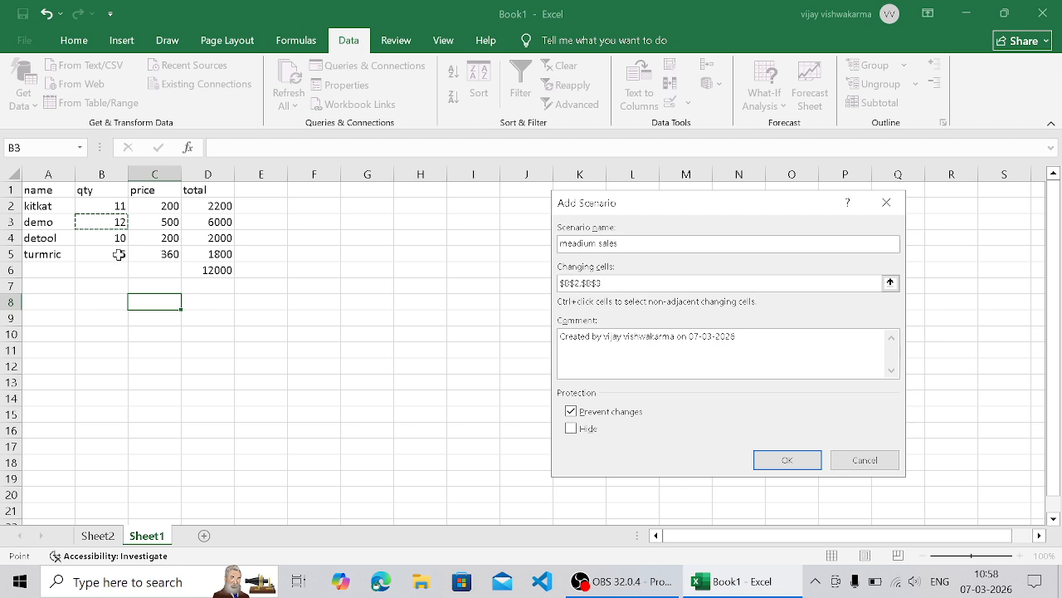
{"action": "type", "text": ","}
{"action": "left_click", "coordinate": [97, 238]}
{"action": "type", "text": ",$B$4,"}
{"action": "left_click", "coordinate": [105, 251]}
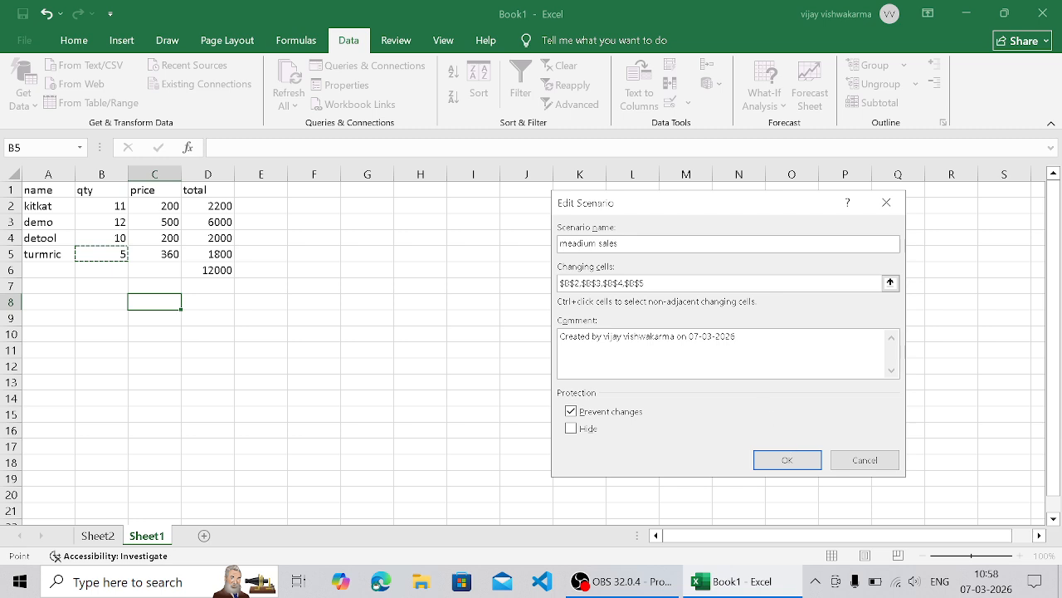
{"action": "key", "text": "Return"}
{"action": "left_click", "coordinate": [736, 336]}
{"action": "left_click", "coordinate": [795, 464]}
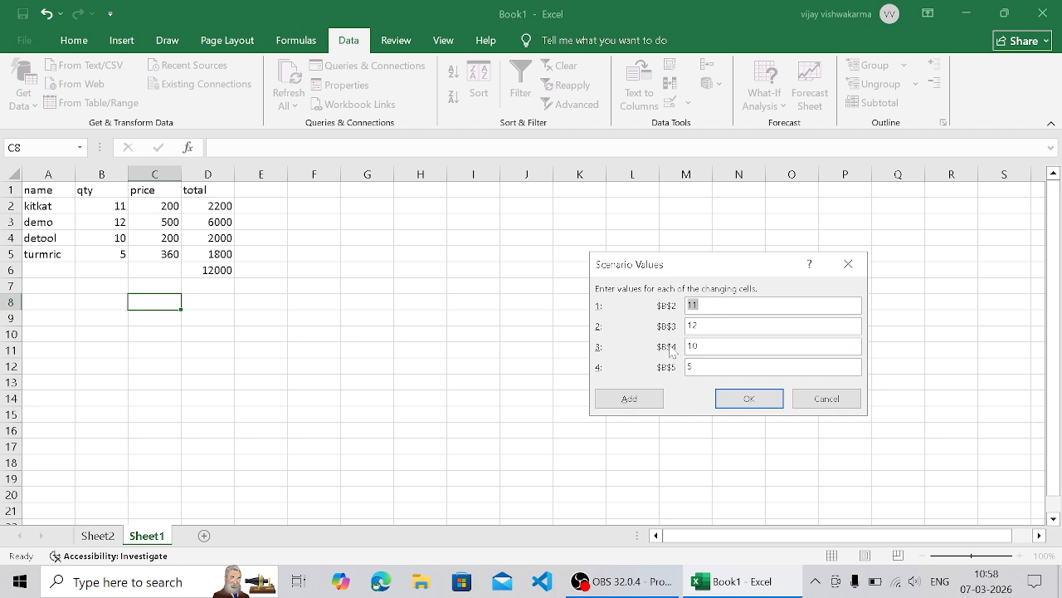
Step: Set the meadium sales scenario's quantities to 16, 17, 15 and 14 for B2 through B5, save it and close Scenario Manager
{"action": "key", "text": "BackSpace"}
{"action": "key", "text": "Tab"}
{"action": "key", "text": "BackSpace"}
{"action": "type", "text": "17"}
{"action": "key", "text": "BackSpace"}
{"action": "left_click", "coordinate": [748, 399]}
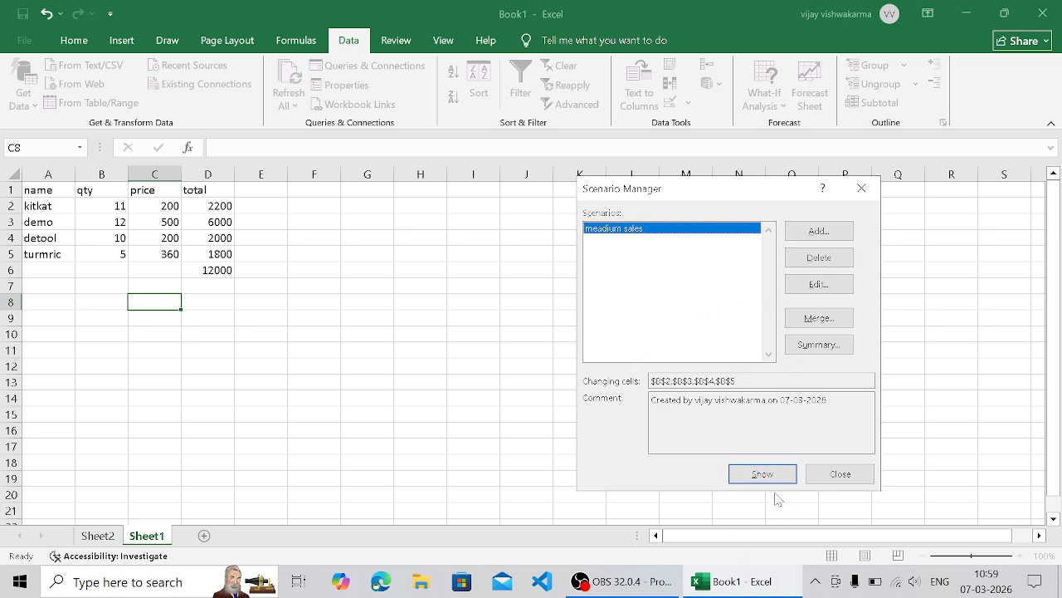
{"action": "left_click", "coordinate": [834, 470]}
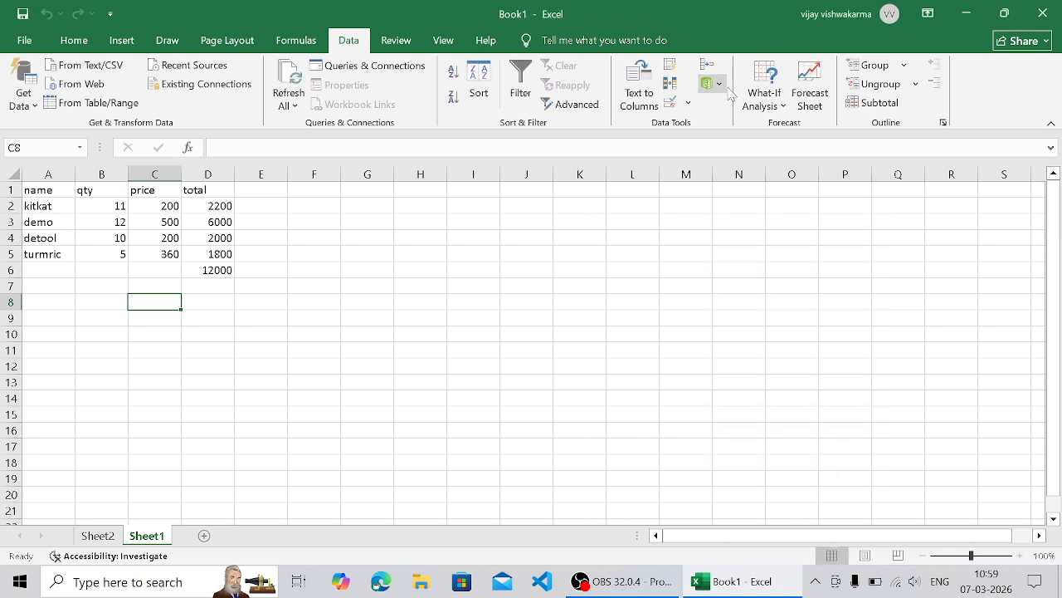
Step: Add a second scenario named low sales, keeping B2,B3,B4,B5 as its changing cells
{"action": "left_click", "coordinate": [780, 106]}
{"action": "left_click", "coordinate": [782, 126]}
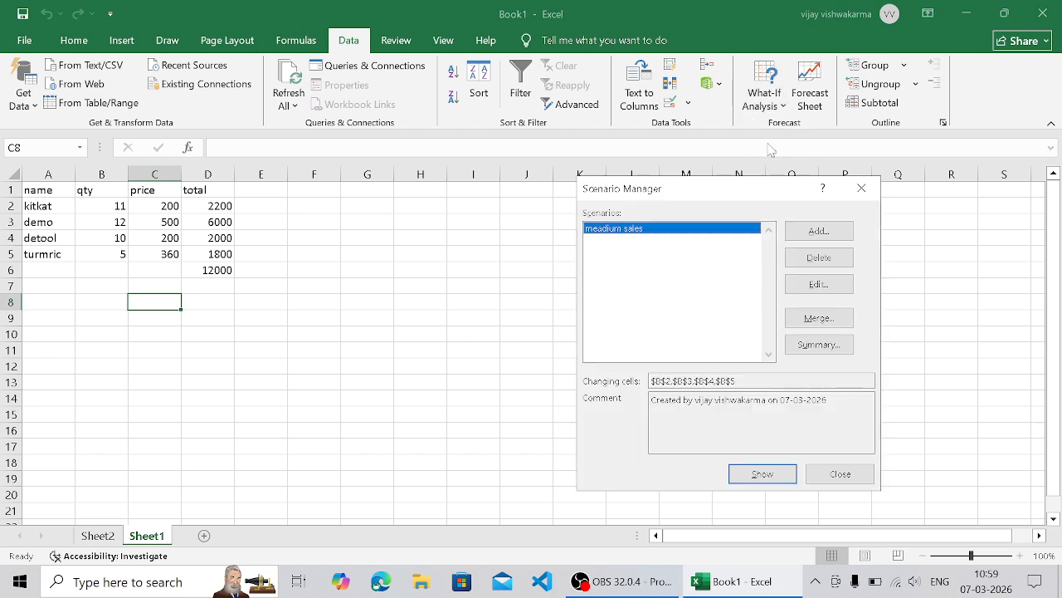
{"action": "left_click", "coordinate": [837, 232]}
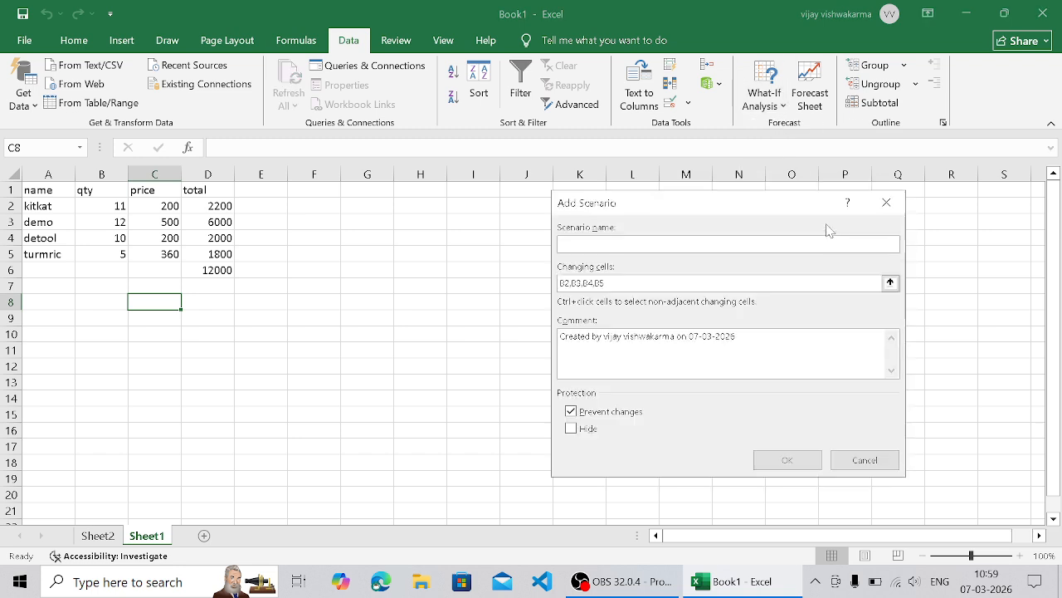
{"action": "type", "text": "low sales"}
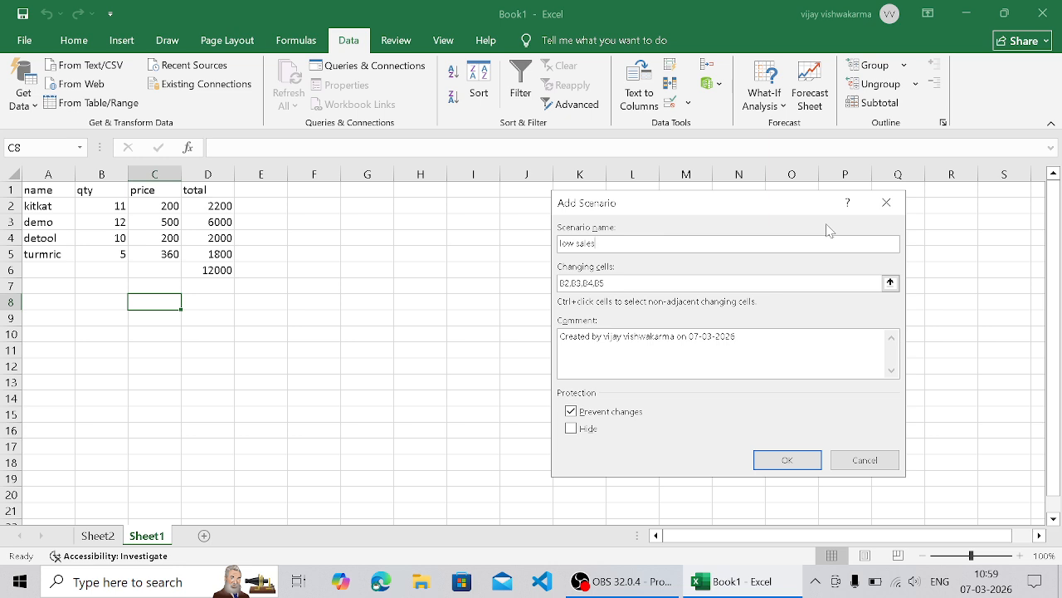
{"action": "key", "text": "Tab"}
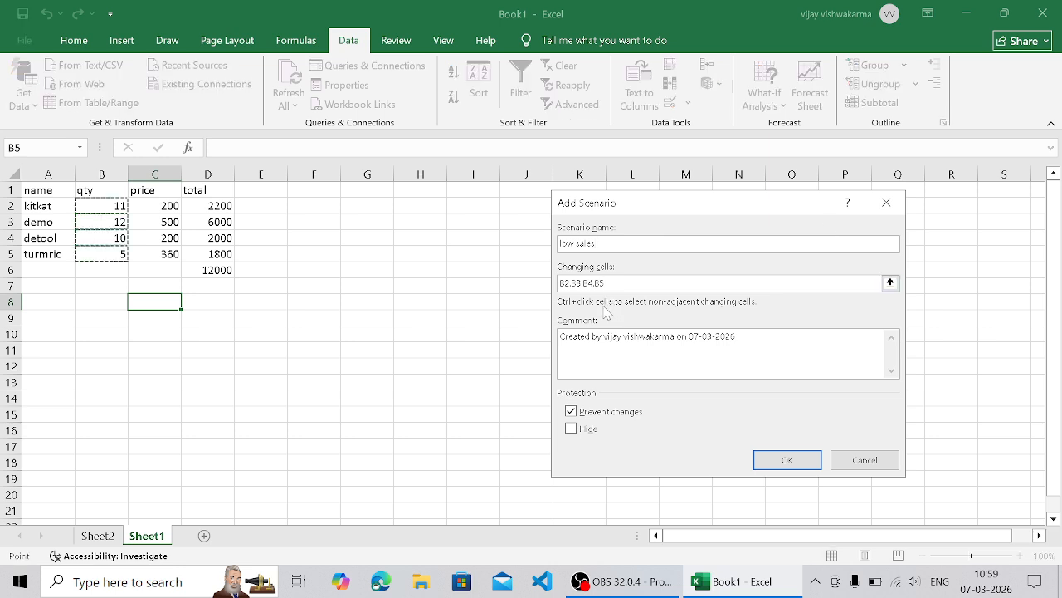
{"action": "left_click", "coordinate": [784, 458]}
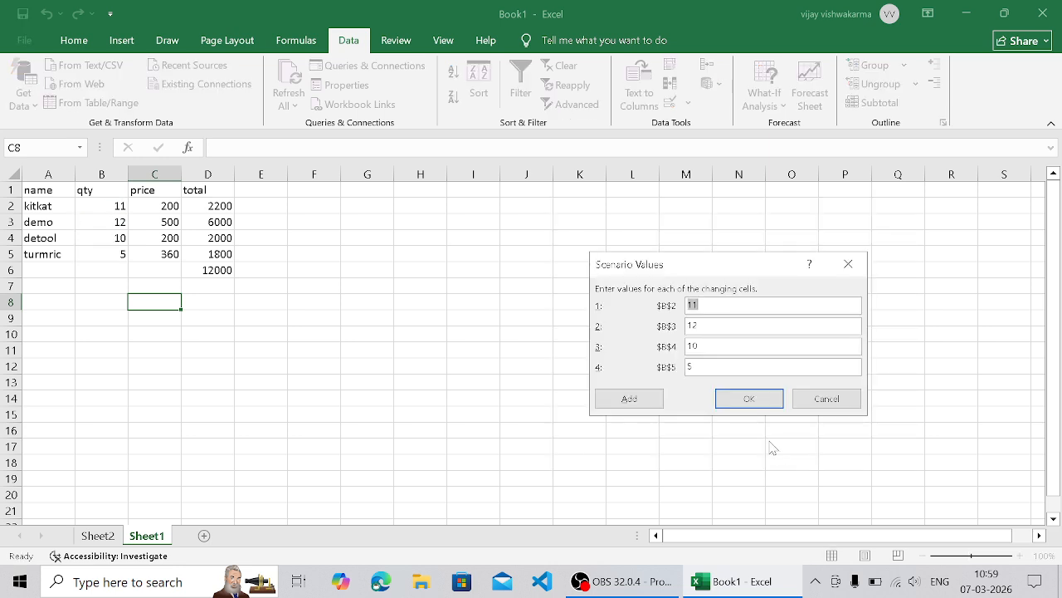
Step: Set the low sales scenario's quantities to 4, 4, 3 and 8 for B2 through B5
{"action": "key", "text": "BackSpace"}
{"action": "key", "text": "Tab"}
{"action": "key", "text": "BackSpace"}
{"action": "type", "text": "4"}
{"action": "key", "text": "Tab"}
{"action": "key", "text": "BackSpace"}
{"action": "type", "text": "3"}
{"action": "key", "text": "Tab"}
{"action": "left_click", "coordinate": [737, 400]}
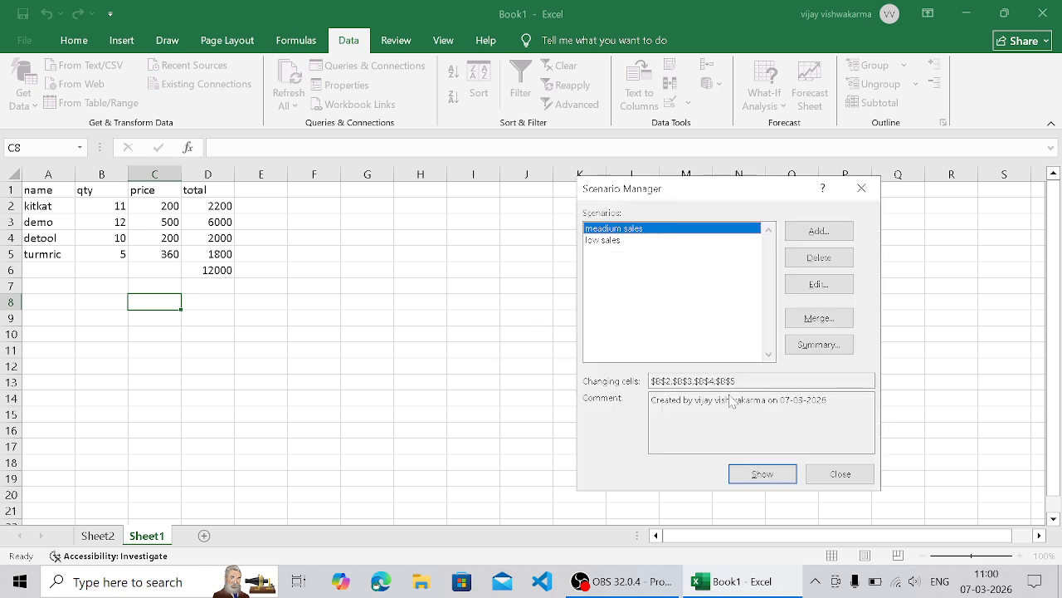
Step: Add a third scenario named high sales, keeping B2,B3,B4,B5 as its changing cells
{"action": "left_click", "coordinate": [836, 233]}
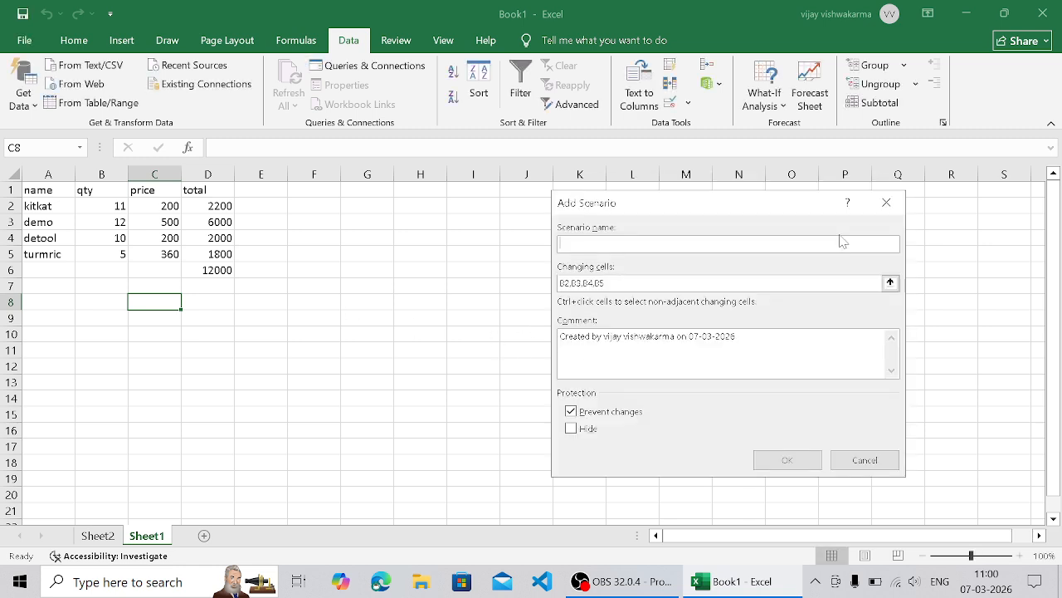
{"action": "type", "text": "h"}
{"action": "type", "text": "igh slaes"}
{"action": "key", "text": "BackSpace"}
{"action": "key", "text": "BackSpace"}
{"action": "key", "text": "BackSpace"}
{"action": "key", "text": "Tab"}
{"action": "key", "text": "Tab"}
{"action": "key", "text": "Tab"}
{"action": "key", "text": "Tab"}
{"action": "key", "text": "Tab"}
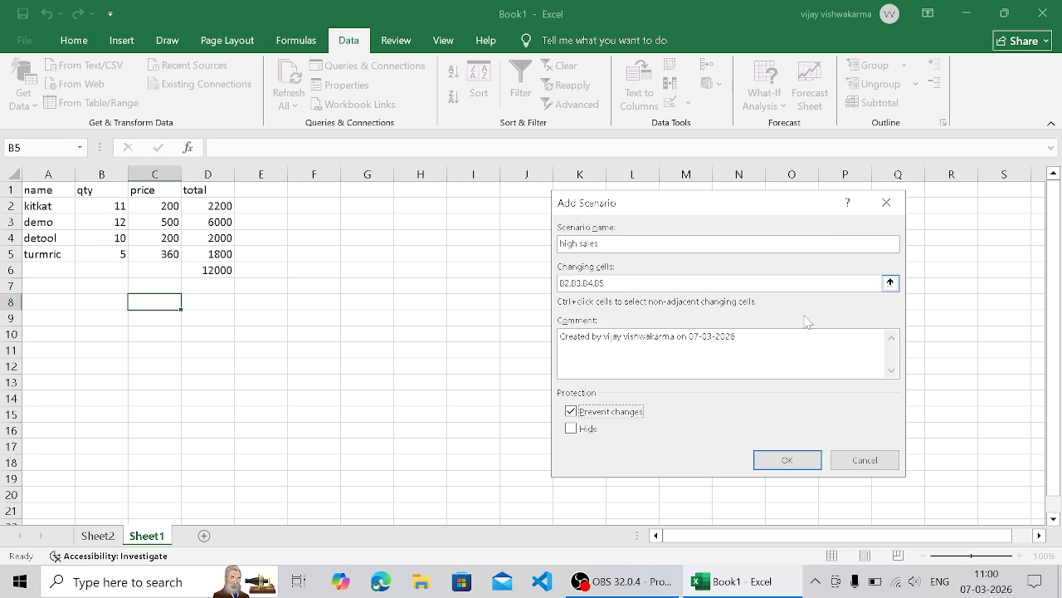
{"action": "key", "text": "Return"}
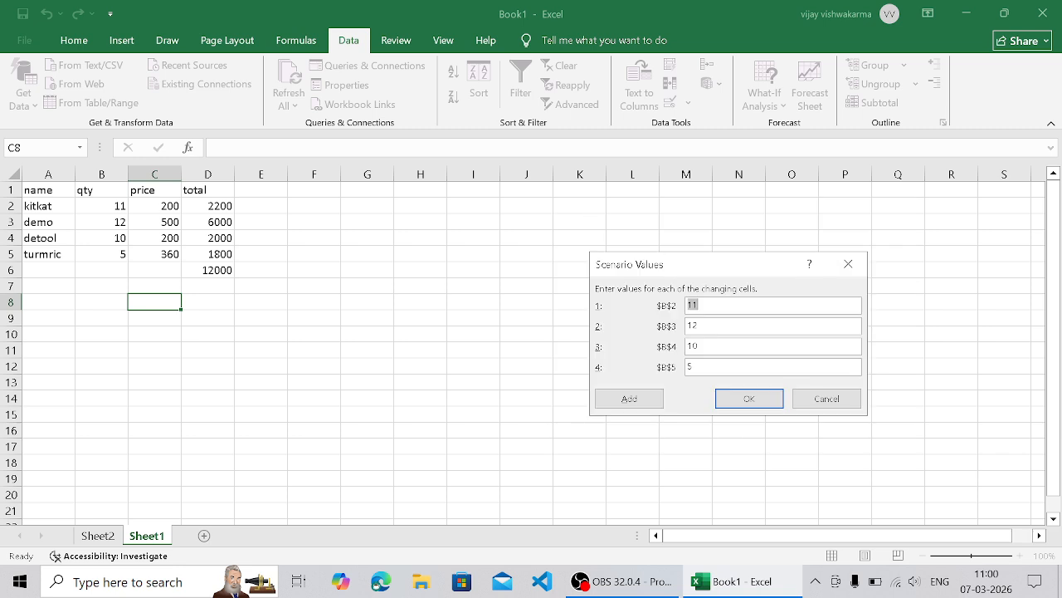
Step: Set the high sales scenario's quantities to 25, 26, 28 and 30 for B2 through B5, save it and close Scenario Manager
{"action": "key", "text": "BackSpace"}
{"action": "key", "text": "Tab"}
{"action": "key", "text": "BackSpace"}
{"action": "key", "text": "Tab"}
{"action": "key", "text": "BackSpace"}
{"action": "key", "text": "Tab"}
{"action": "key", "text": "BackSpace"}
{"action": "left_click", "coordinate": [746, 397]}
{"action": "left_click", "coordinate": [749, 471]}
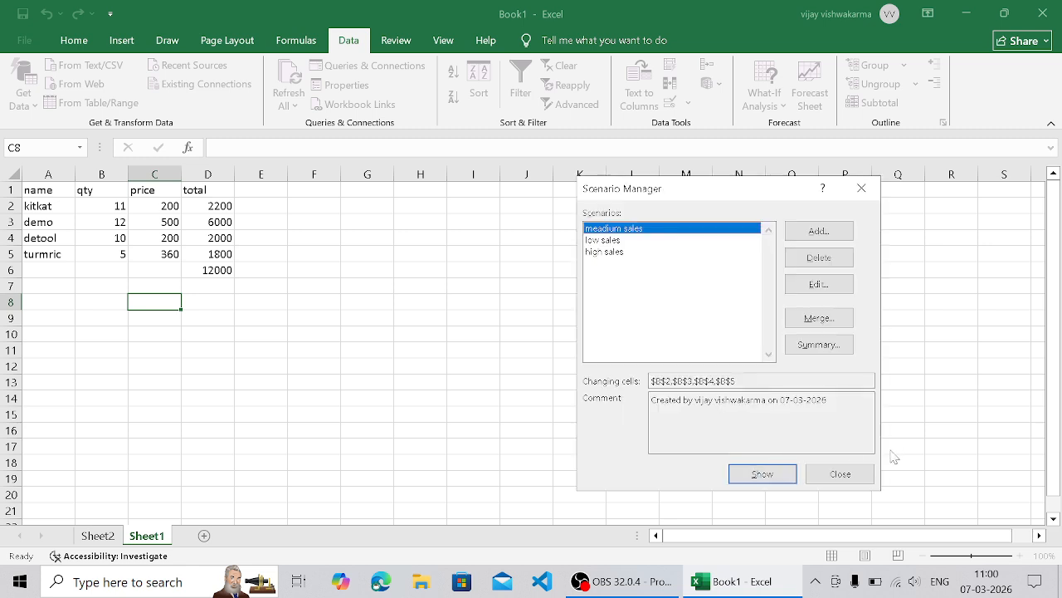
{"action": "left_click", "coordinate": [840, 473]}
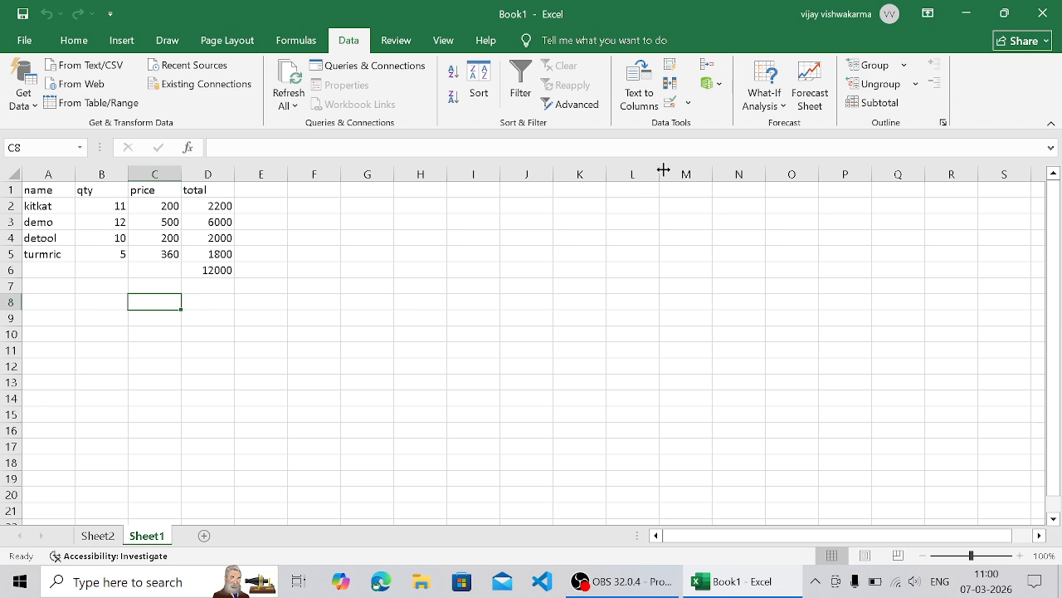
Step: Reopen Scenario Manager and show the high sales scenario in the item table
{"action": "left_click", "coordinate": [764, 95]}
{"action": "left_click", "coordinate": [793, 126]}
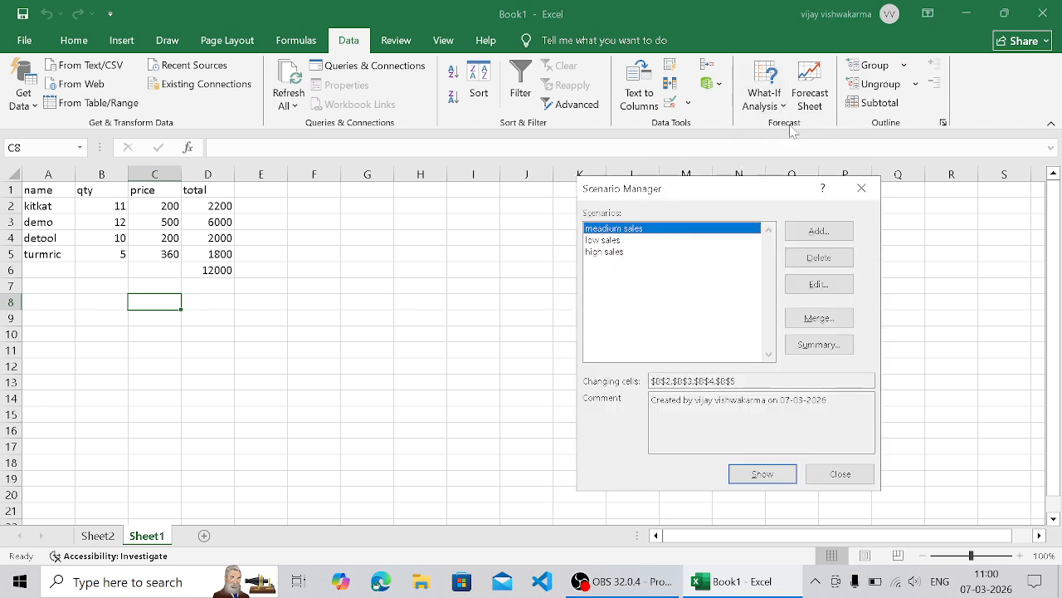
{"action": "left_click", "coordinate": [660, 241]}
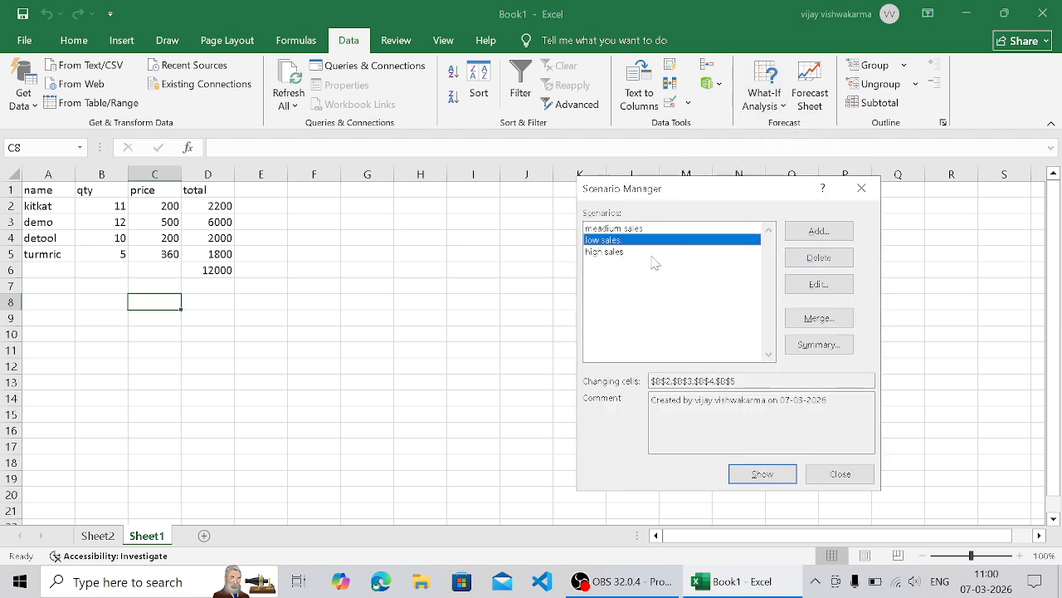
{"action": "left_click", "coordinate": [652, 253]}
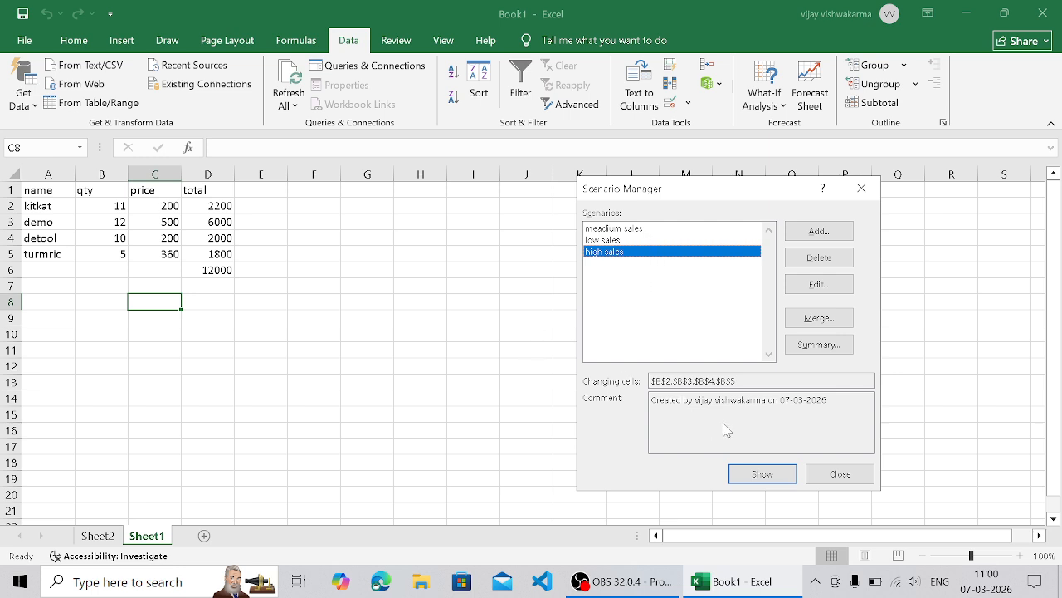
{"action": "left_click", "coordinate": [751, 474]}
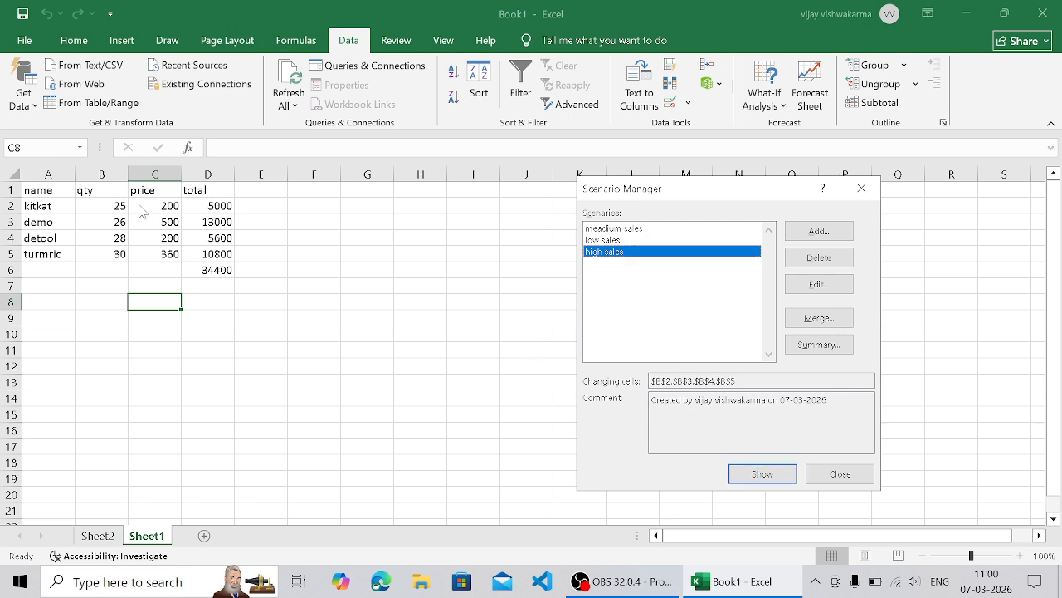
Step: Show the low sales scenario, apply meadium sales to the item table, and close Scenario Manager
{"action": "left_click", "coordinate": [599, 240]}
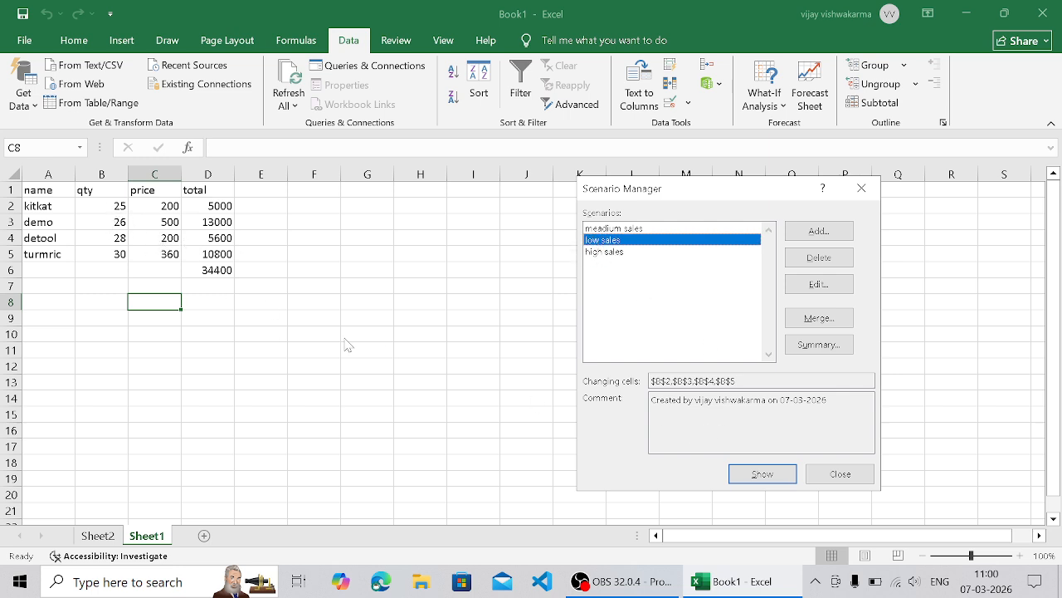
{"action": "left_click", "coordinate": [760, 475]}
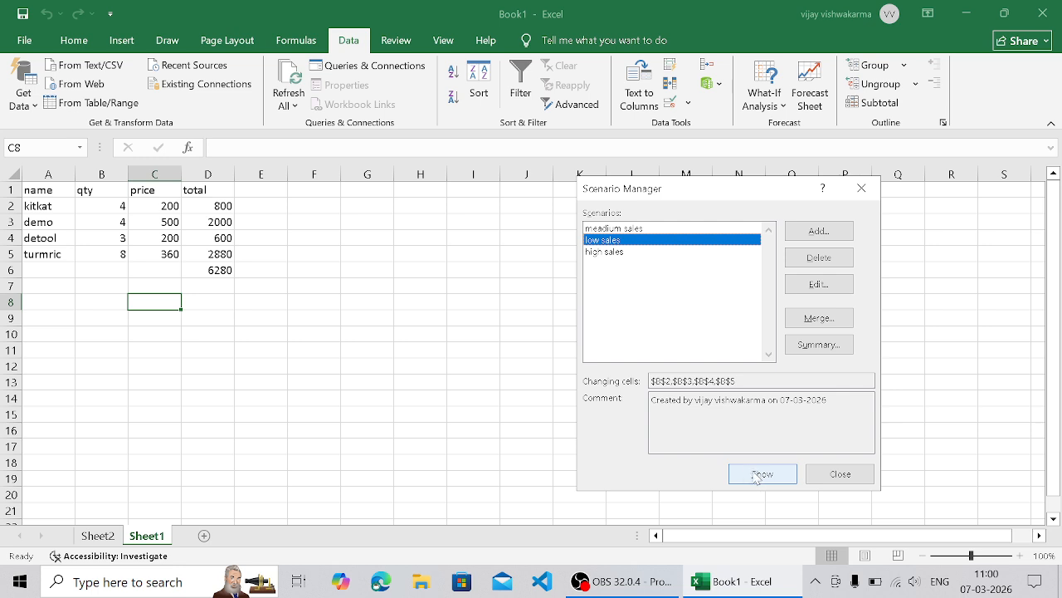
{"action": "left_click", "coordinate": [695, 228]}
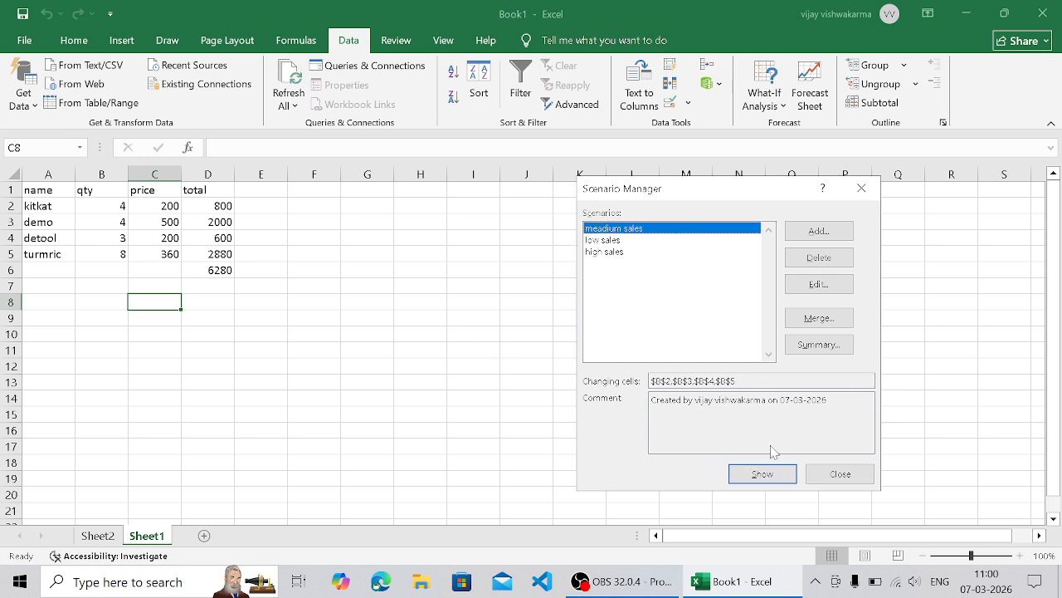
{"action": "left_click", "coordinate": [762, 475]}
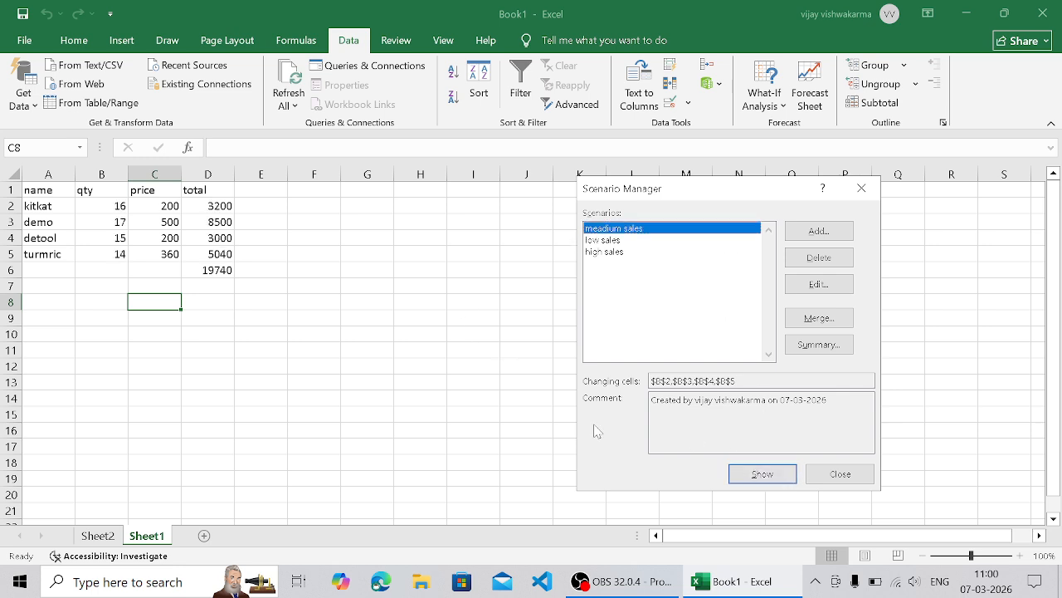
{"action": "left_click", "coordinate": [847, 475]}
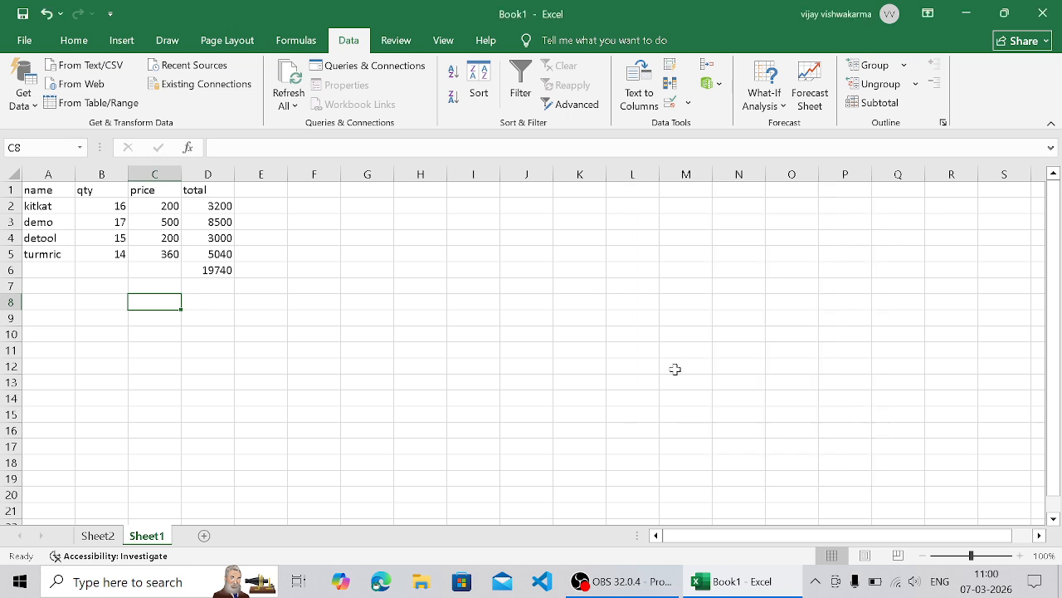
{"action": "left_click", "coordinate": [779, 106]}
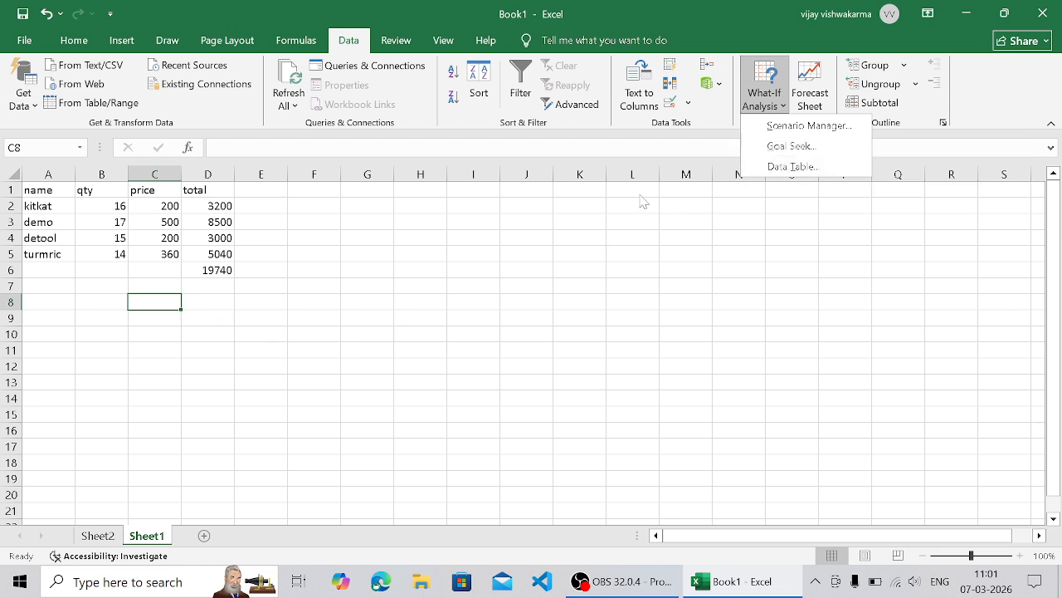
{"action": "left_click", "coordinate": [788, 2]}
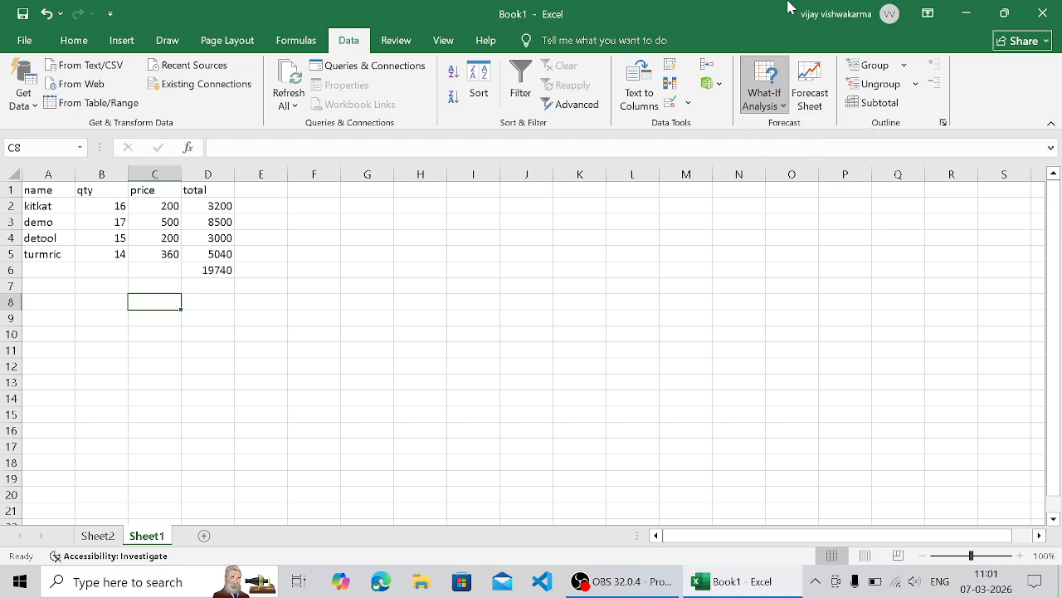